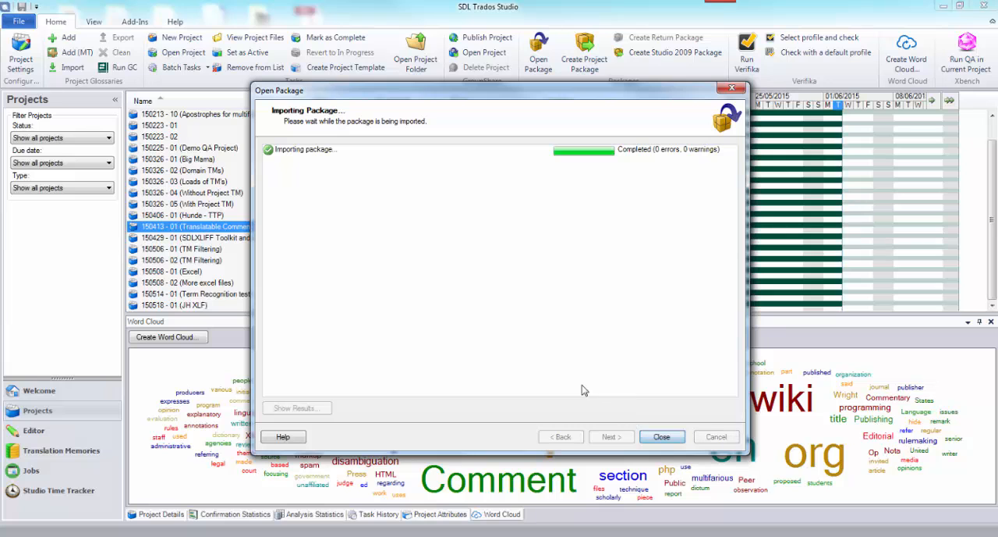
Finish the package import and review the imported project's termbase and translation memory settings for all language pairs.
{"action": "left_click", "coordinate": [659, 436]}
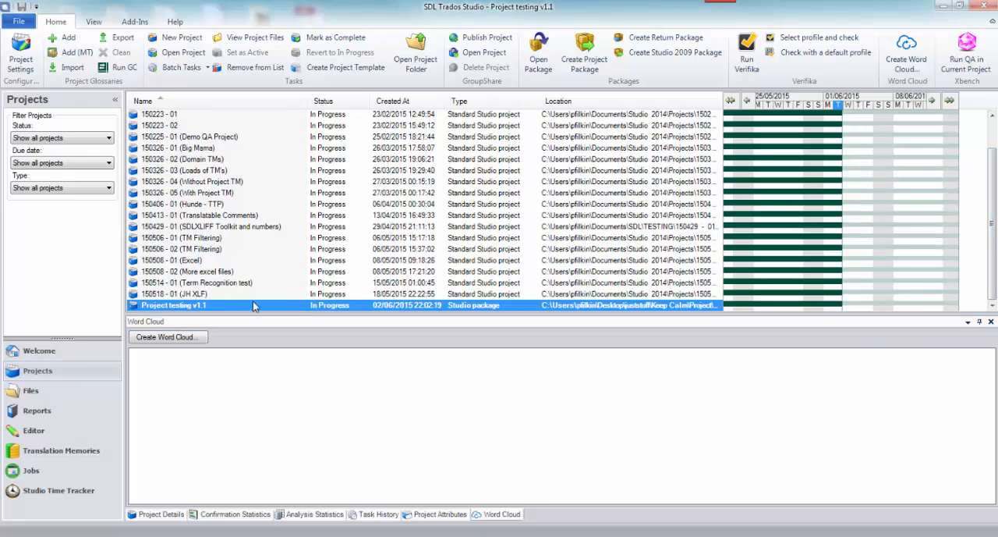
{"action": "left_click", "coordinate": [22, 61]}
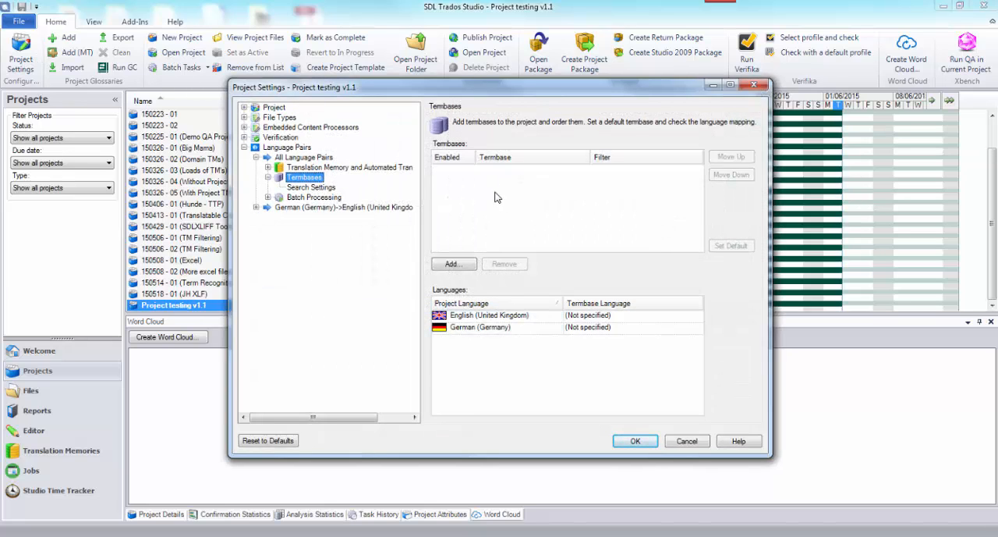
{"action": "left_click", "coordinate": [267, 168]}
{"action": "left_click", "coordinate": [306, 169]}
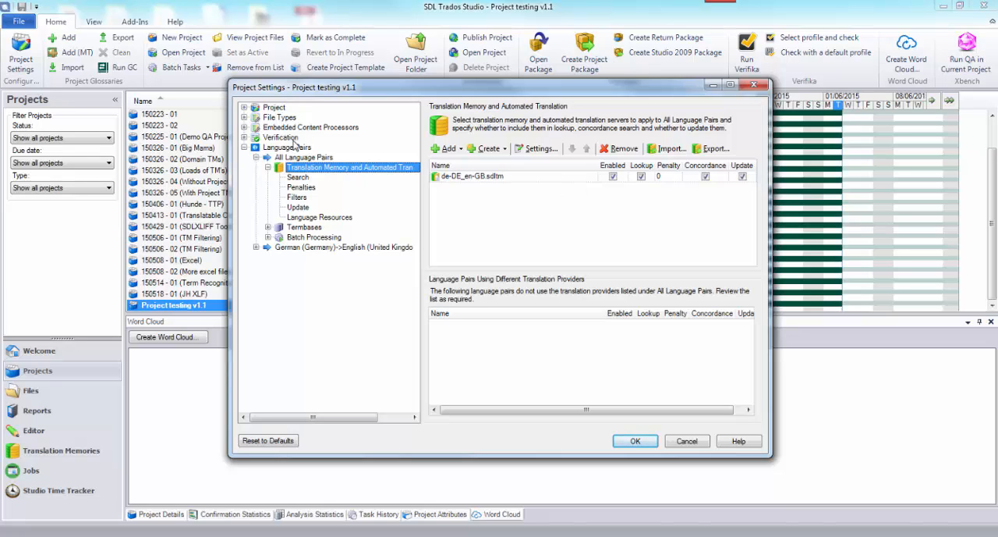
Examine the project's verifiers and QA Checker 3.0 settings from Segments Verification through Length Verification, and close the project settings.
{"action": "left_click", "coordinate": [279, 138]}
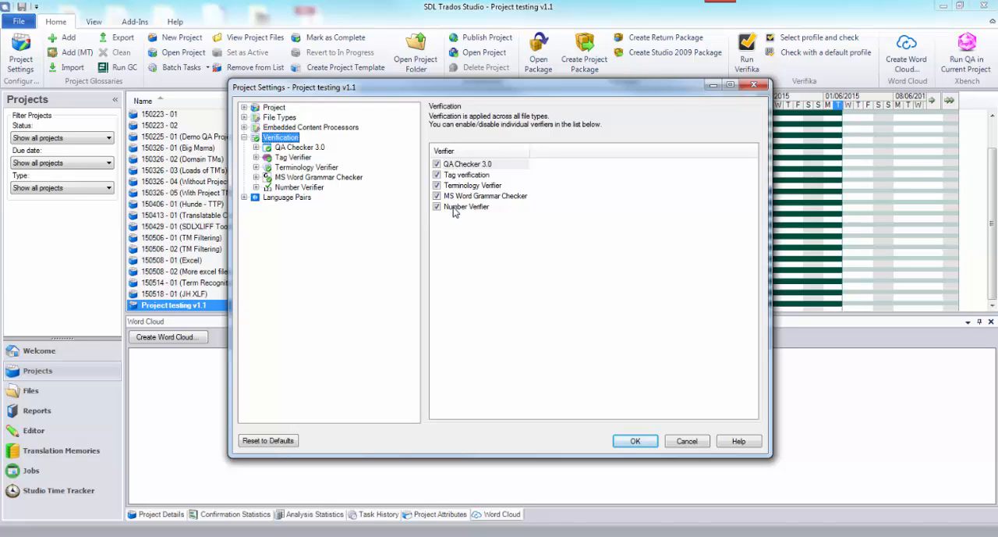
{"action": "left_click", "coordinate": [257, 147]}
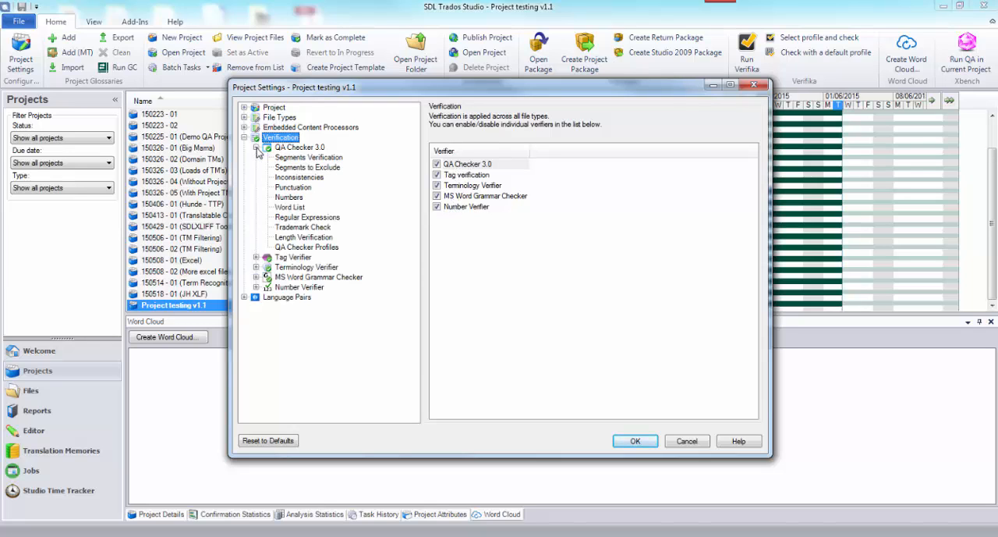
{"action": "left_click", "coordinate": [290, 159]}
{"action": "left_click", "coordinate": [292, 168]}
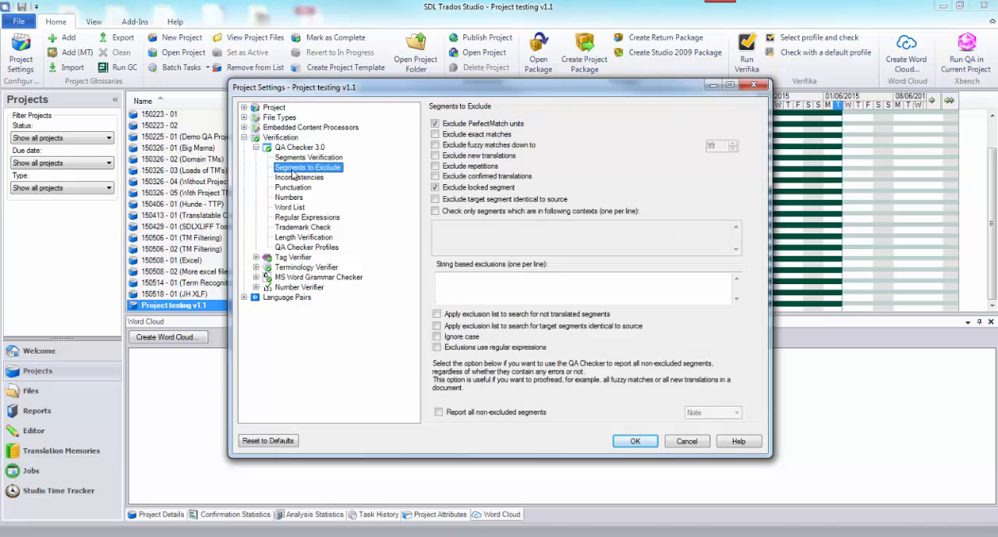
{"action": "left_click", "coordinate": [294, 178]}
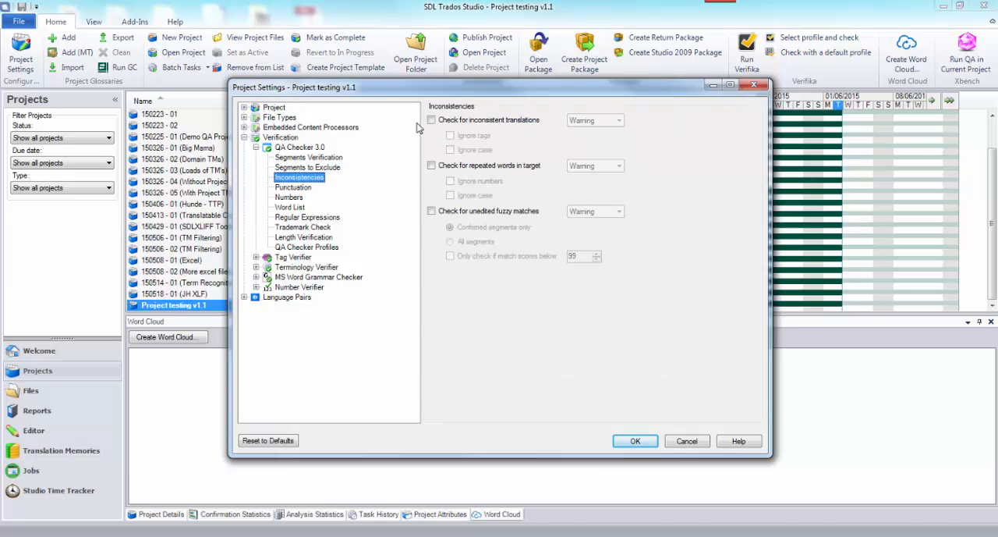
{"action": "left_click", "coordinate": [292, 189]}
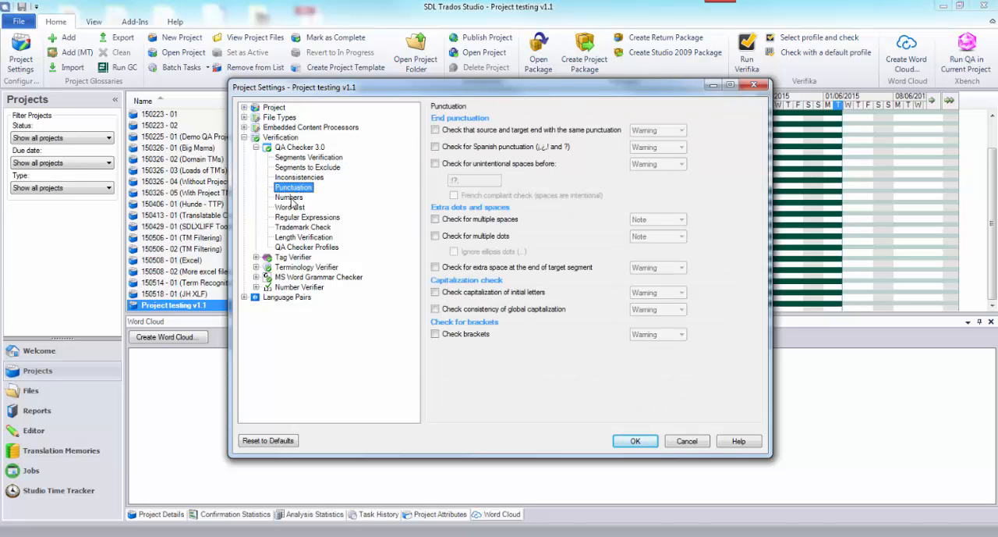
{"action": "left_click", "coordinate": [290, 198]}
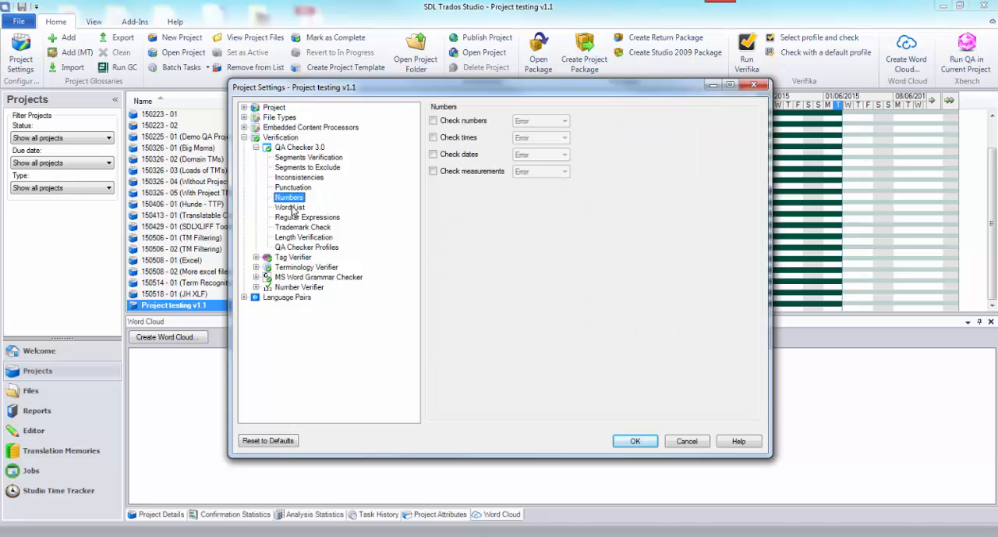
{"action": "left_click", "coordinate": [292, 207]}
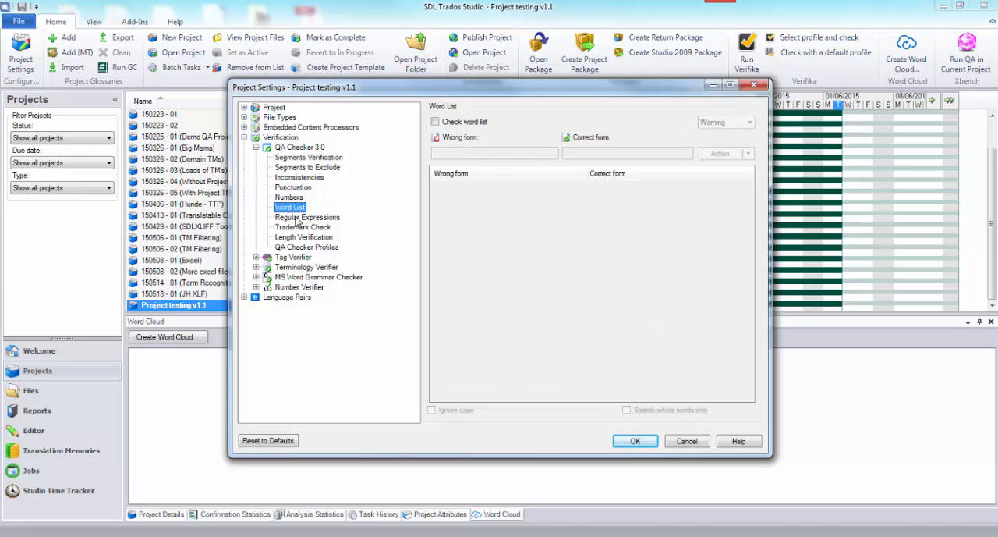
{"action": "left_click", "coordinate": [296, 219]}
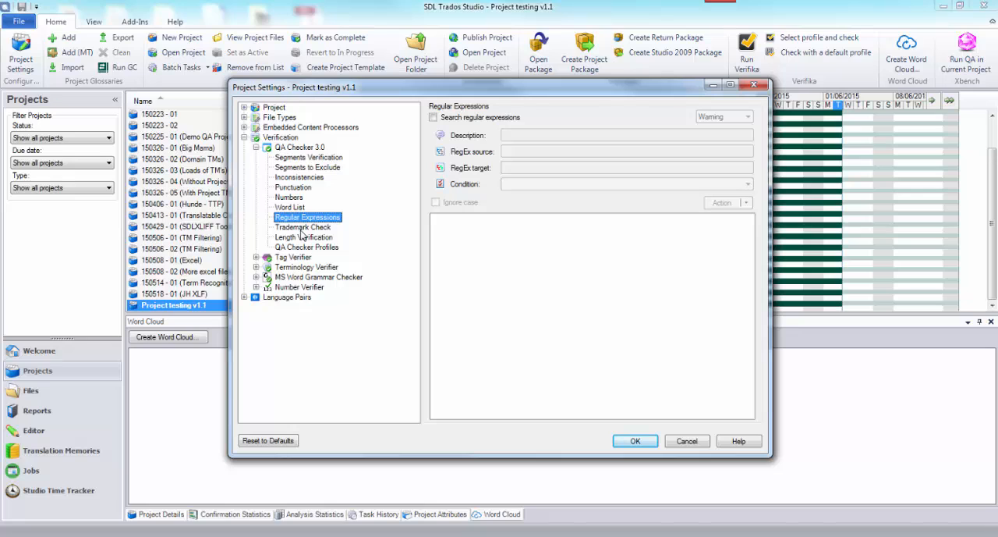
{"action": "left_click", "coordinate": [303, 227]}
{"action": "left_click", "coordinate": [303, 237]}
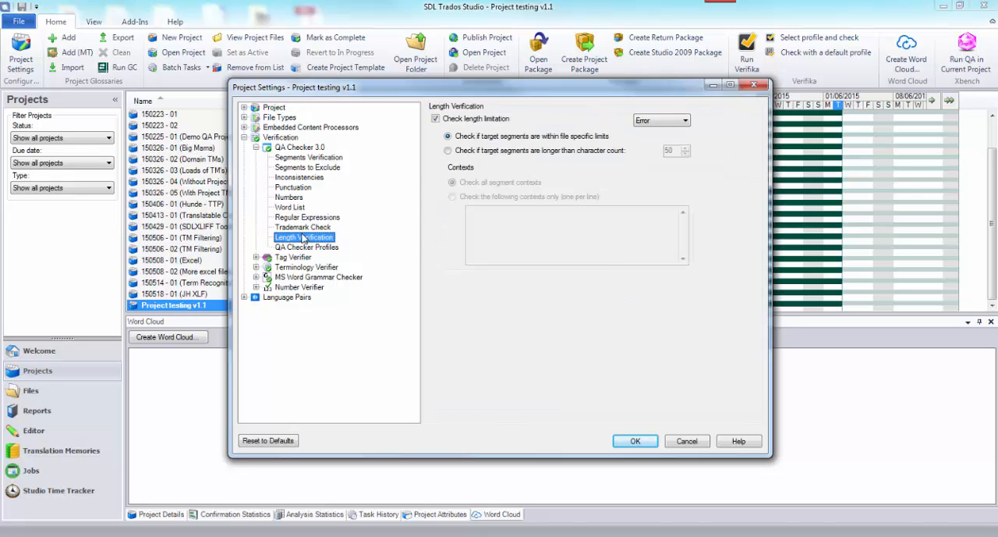
{"action": "left_click", "coordinate": [247, 139]}
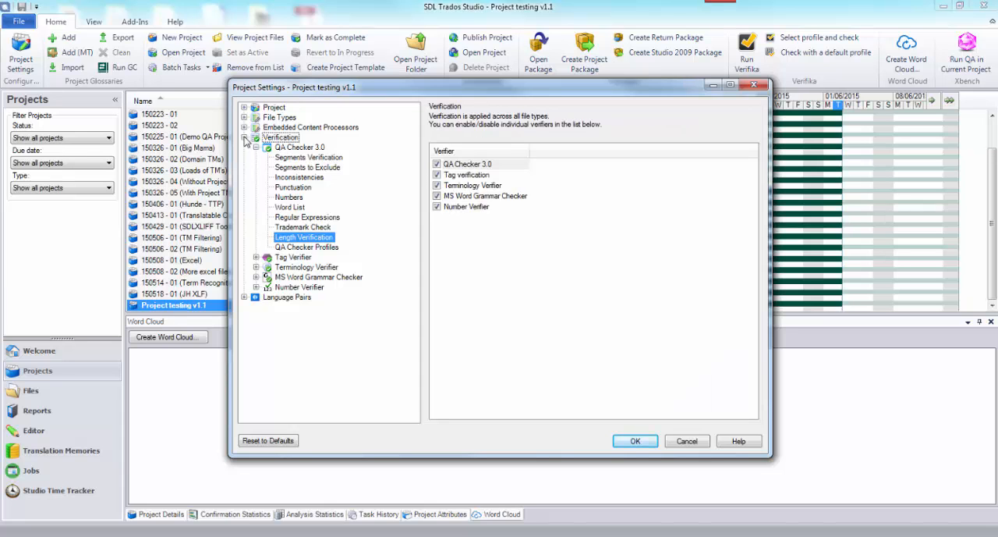
{"action": "left_click", "coordinate": [638, 442]}
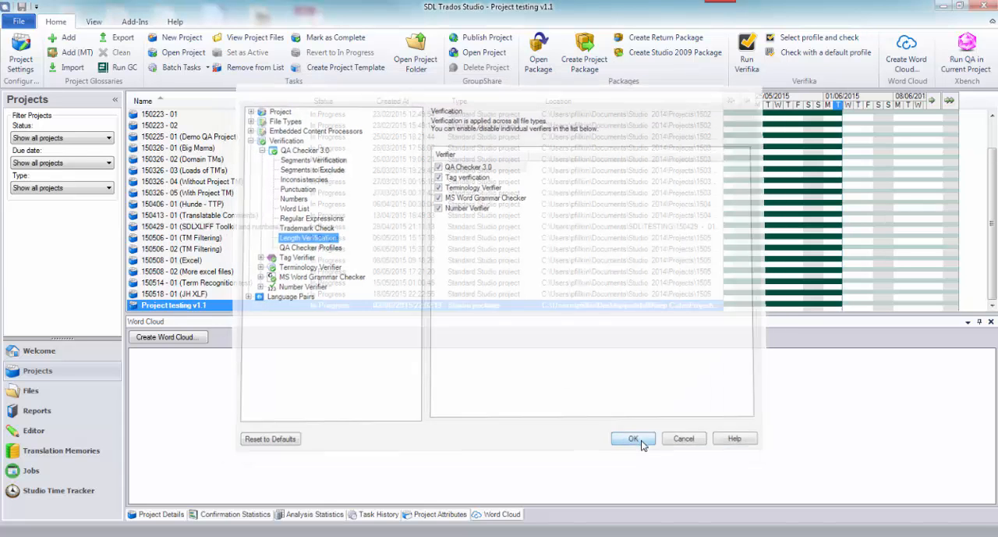
Open the Keep Cool project template's settings from the project template setup.
{"action": "left_click", "coordinate": [21, 22]}
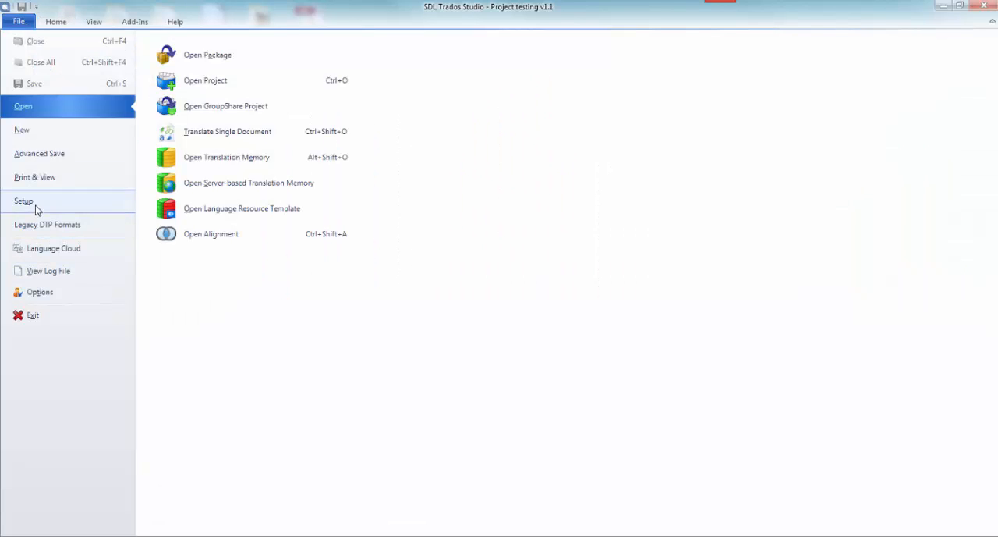
{"action": "left_click", "coordinate": [33, 204]}
{"action": "left_click", "coordinate": [191, 98]}
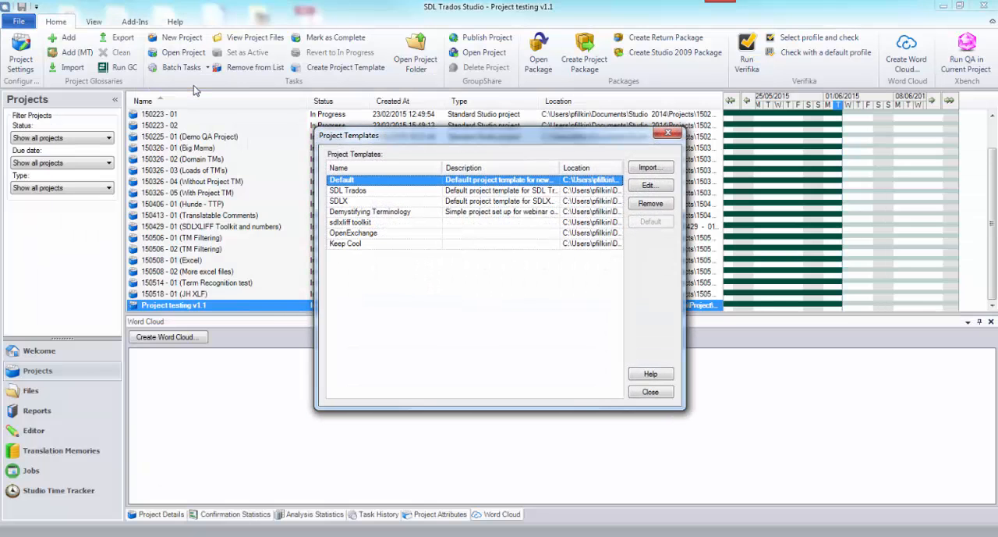
{"action": "left_click", "coordinate": [374, 244]}
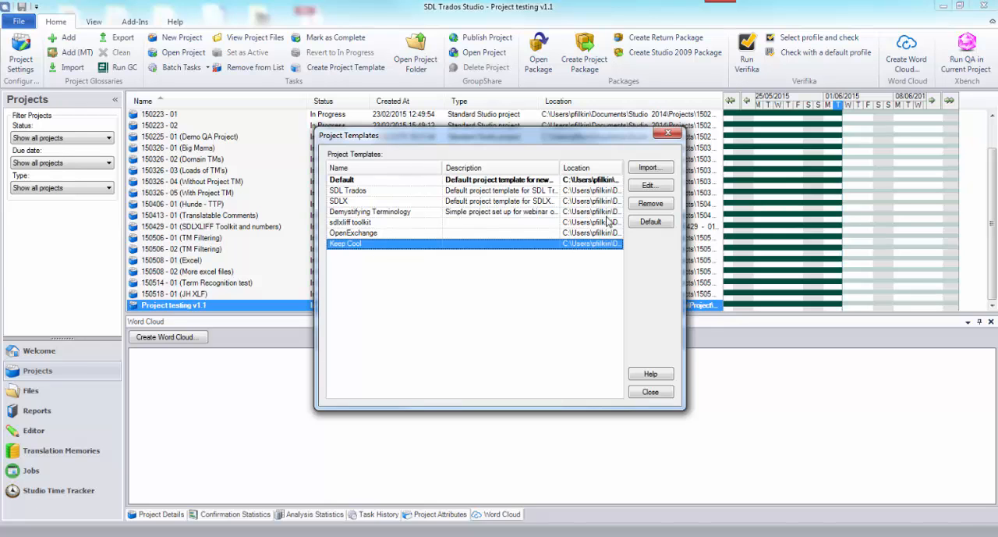
{"action": "left_click", "coordinate": [647, 187]}
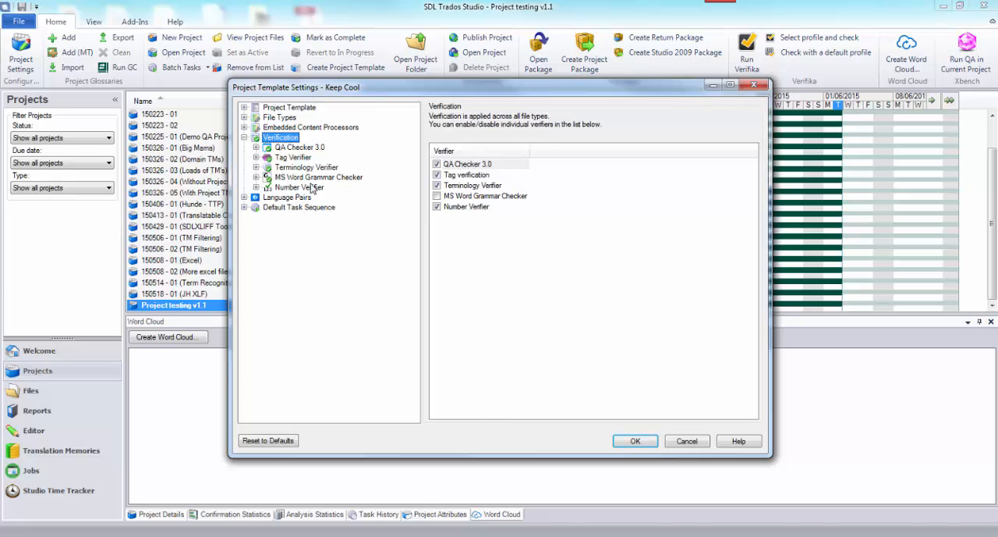
Examine the template's QA Checker 3.0 settings from Segments Verification through Length Verification, plus the Terminology Verifier's verification settings.
{"action": "left_click", "coordinate": [255, 147]}
{"action": "left_click", "coordinate": [286, 159]}
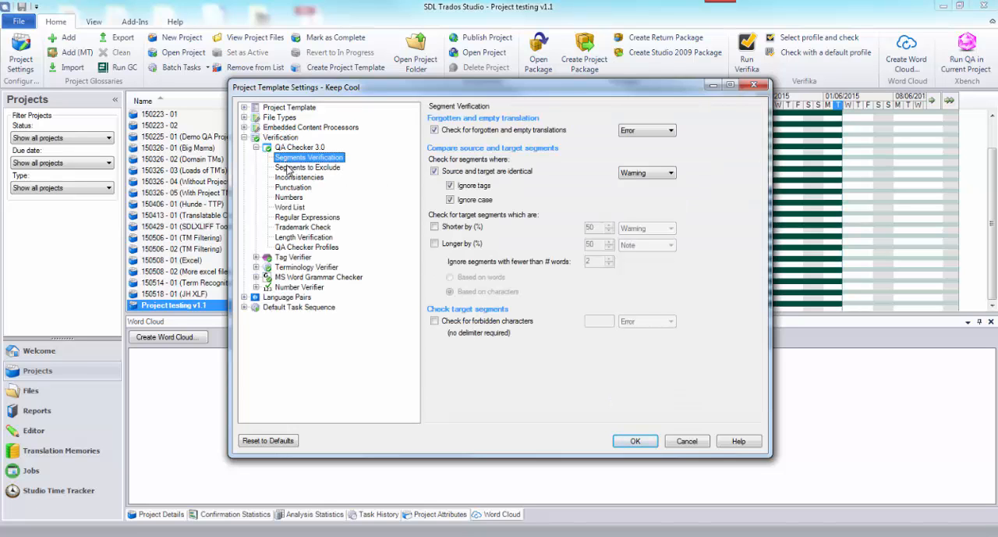
{"action": "left_click", "coordinate": [288, 168]}
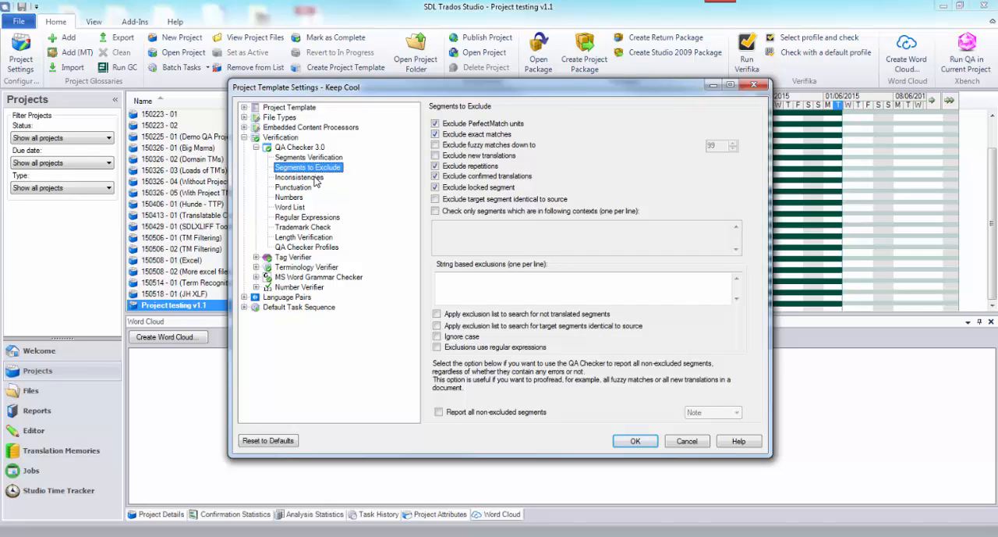
{"action": "left_click", "coordinate": [315, 179]}
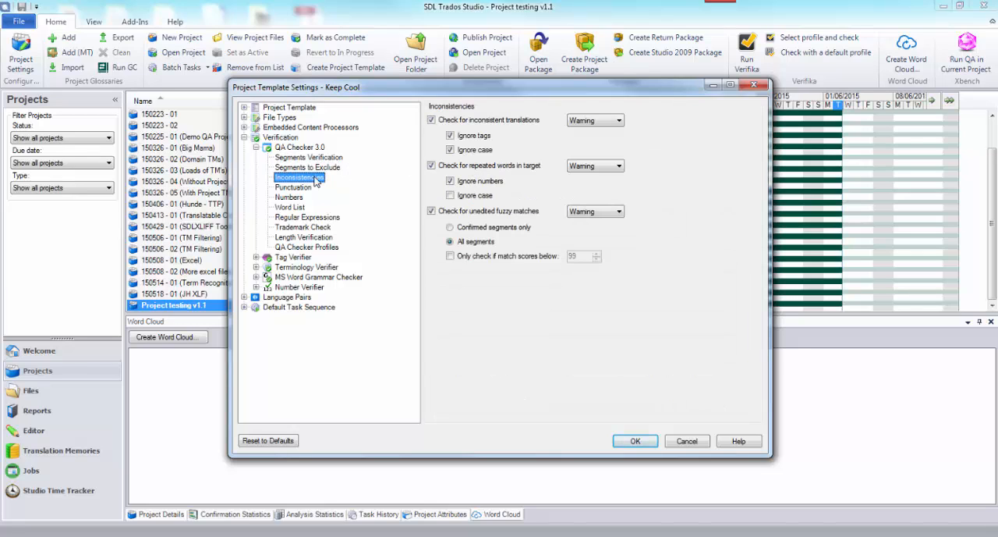
{"action": "left_click", "coordinate": [296, 188]}
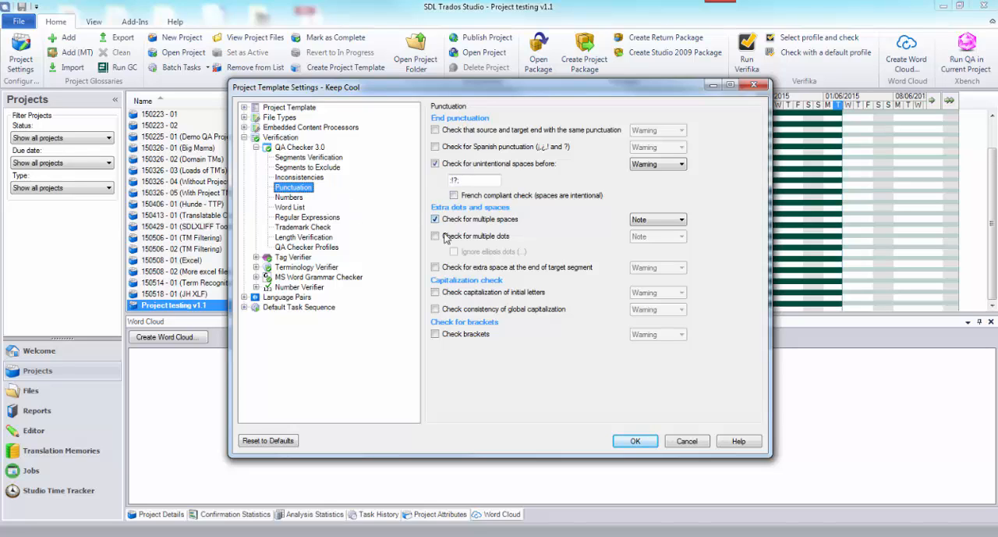
{"action": "left_click", "coordinate": [291, 199]}
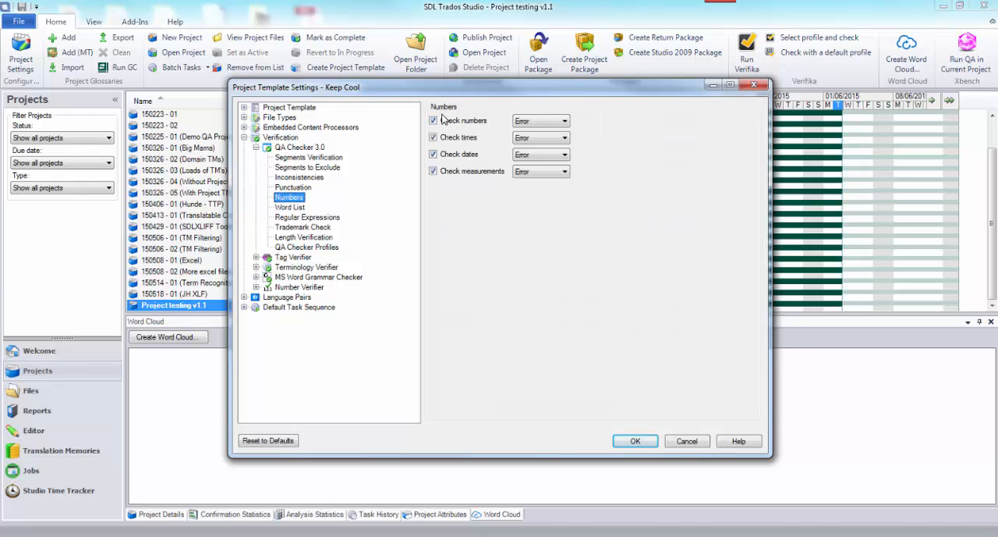
{"action": "left_click", "coordinate": [294, 209]}
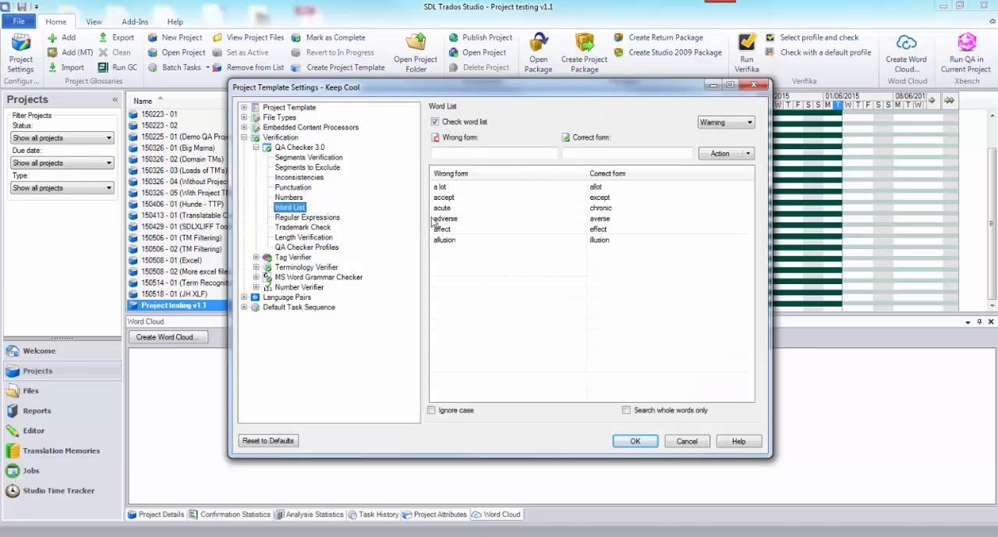
{"action": "left_click", "coordinate": [317, 220]}
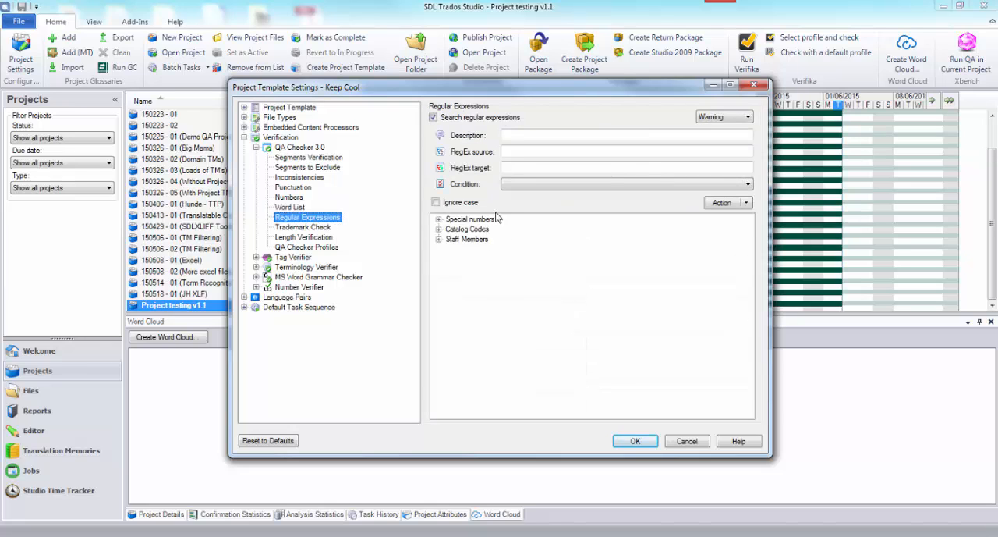
{"action": "left_click", "coordinate": [314, 228]}
{"action": "left_click", "coordinate": [321, 238]}
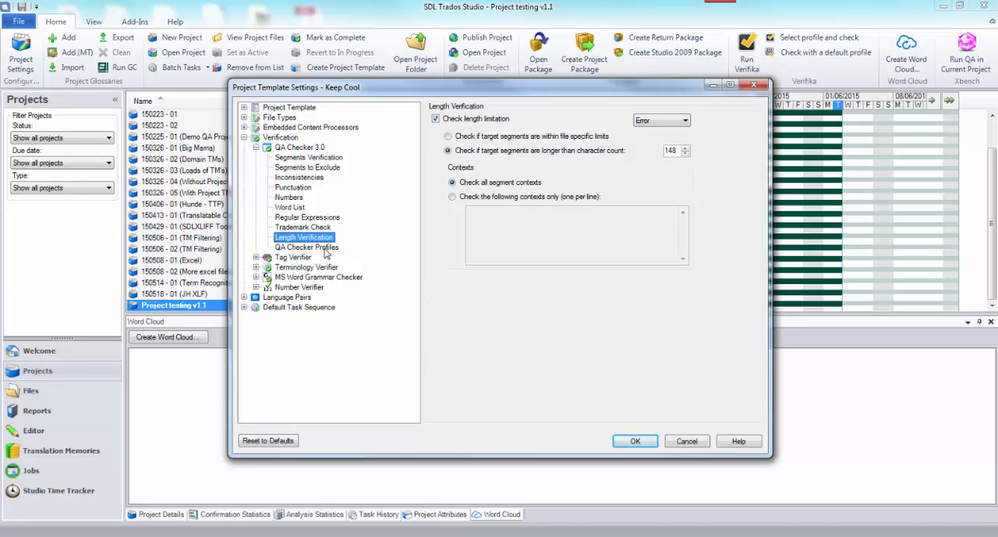
{"action": "left_click", "coordinate": [320, 267]}
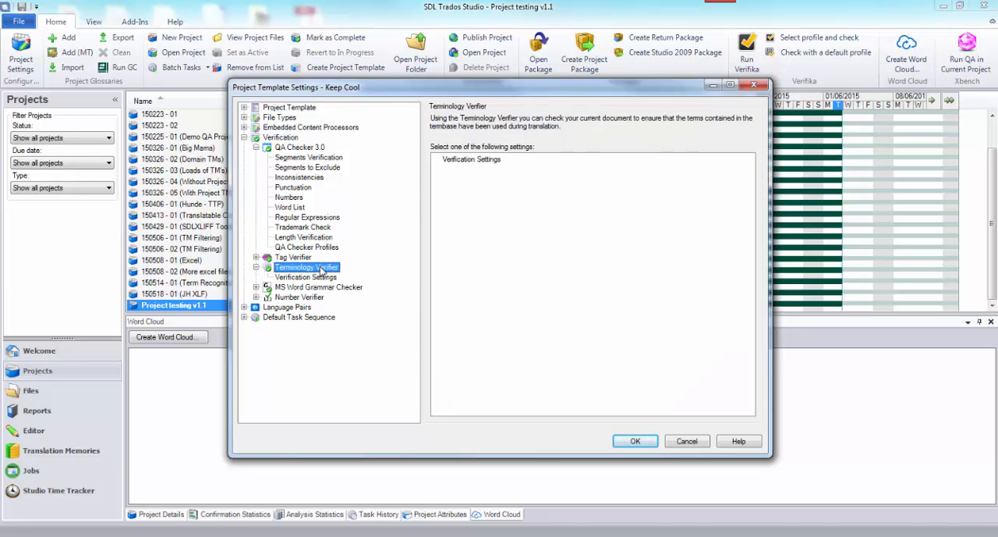
{"action": "left_click", "coordinate": [320, 278]}
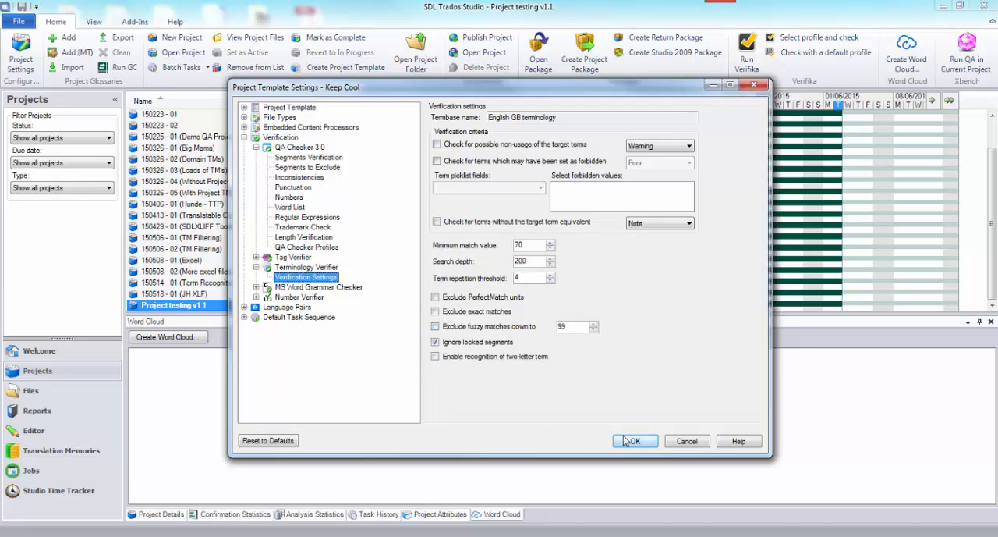
Review the template's translation memories and termbases for all language pairs, and close the template settings and template list.
{"action": "left_click", "coordinate": [245, 307]}
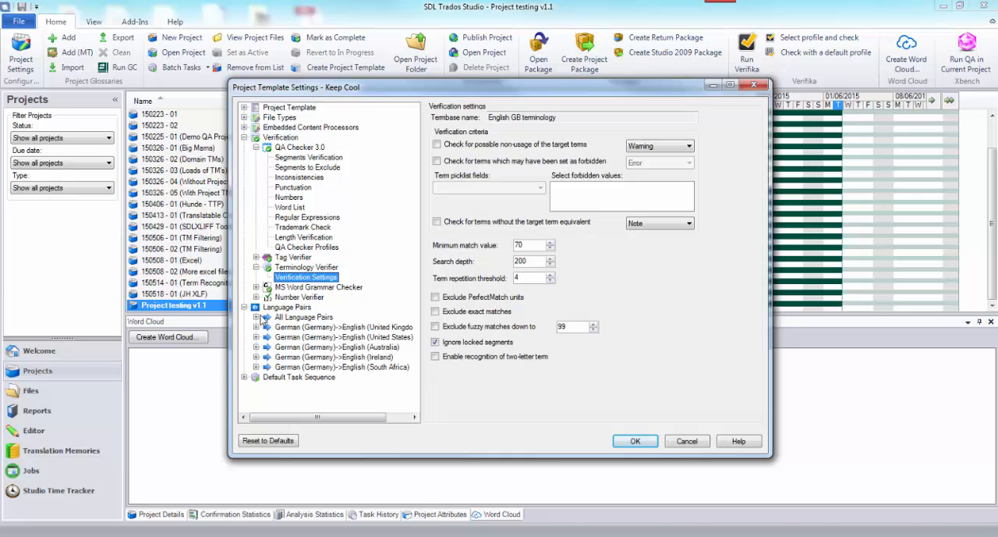
{"action": "left_click", "coordinate": [255, 316]}
{"action": "left_click", "coordinate": [292, 327]}
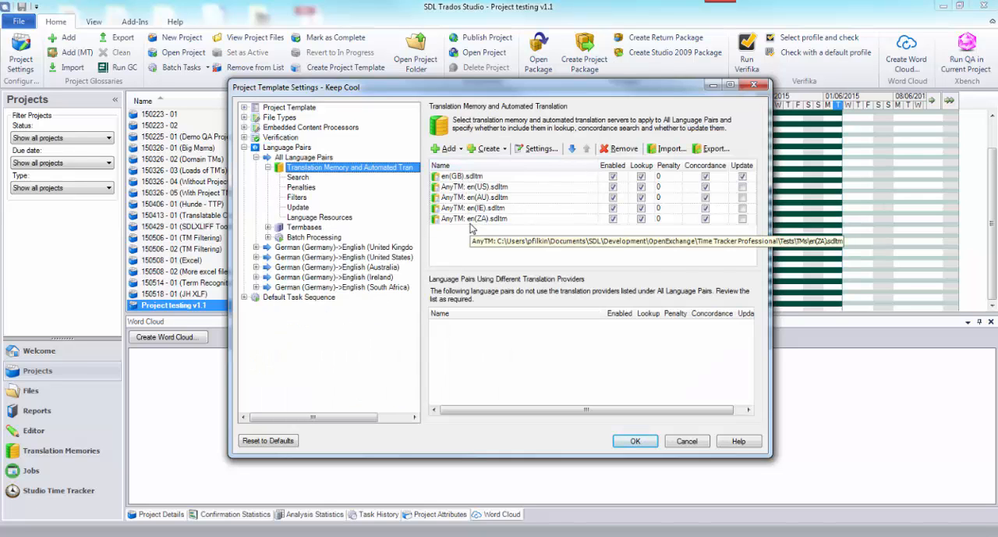
{"action": "left_click", "coordinate": [311, 230]}
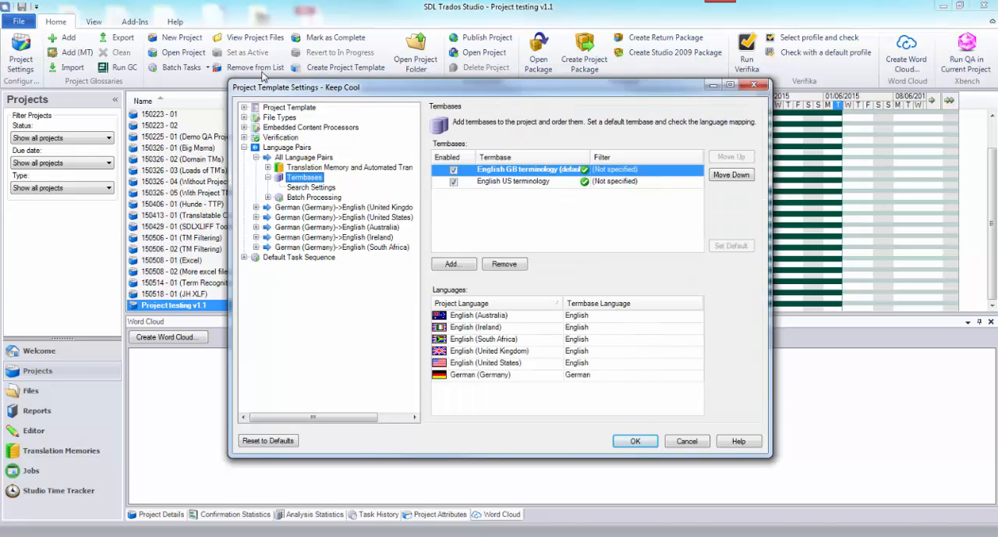
{"action": "left_click", "coordinate": [635, 442]}
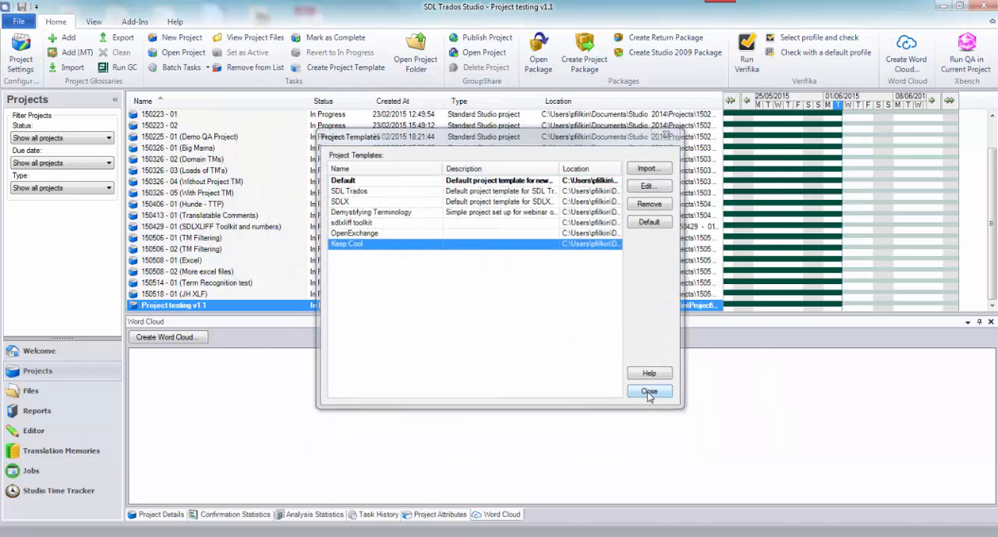
{"action": "left_click", "coordinate": [651, 392]}
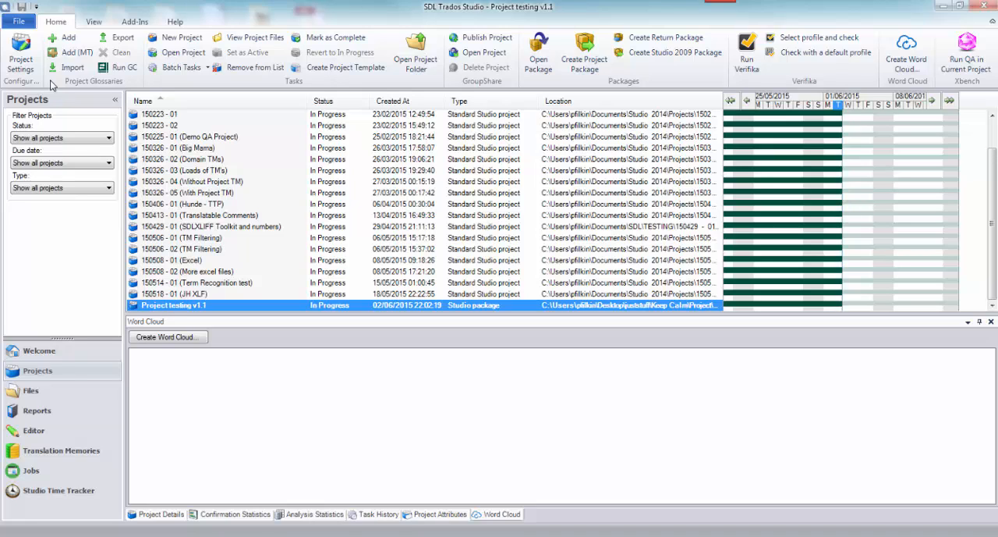
Check where the Apply Studio Project Template command is available for Project testing v1.1 and among the add-ins.
{"action": "right_click", "coordinate": [206, 309]}
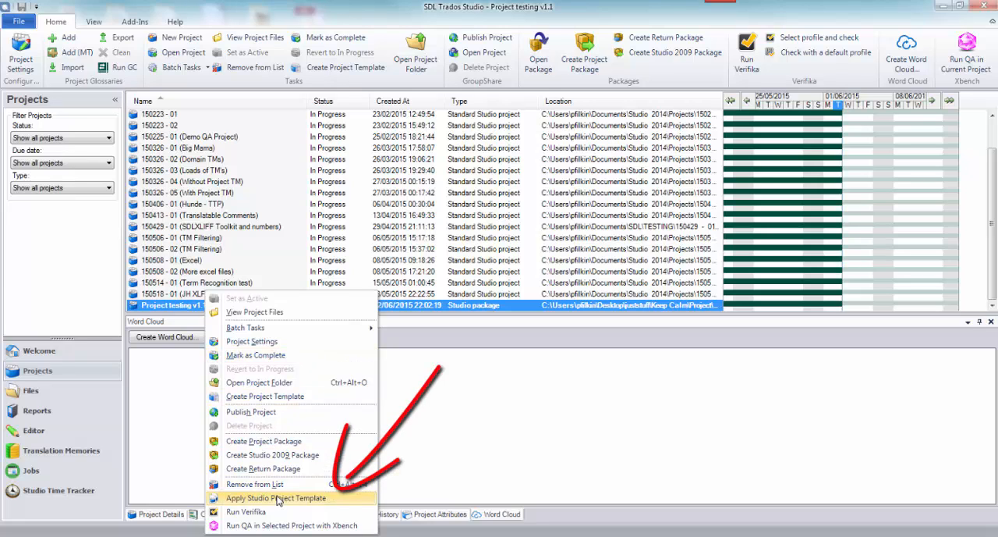
{"action": "left_click", "coordinate": [132, 22]}
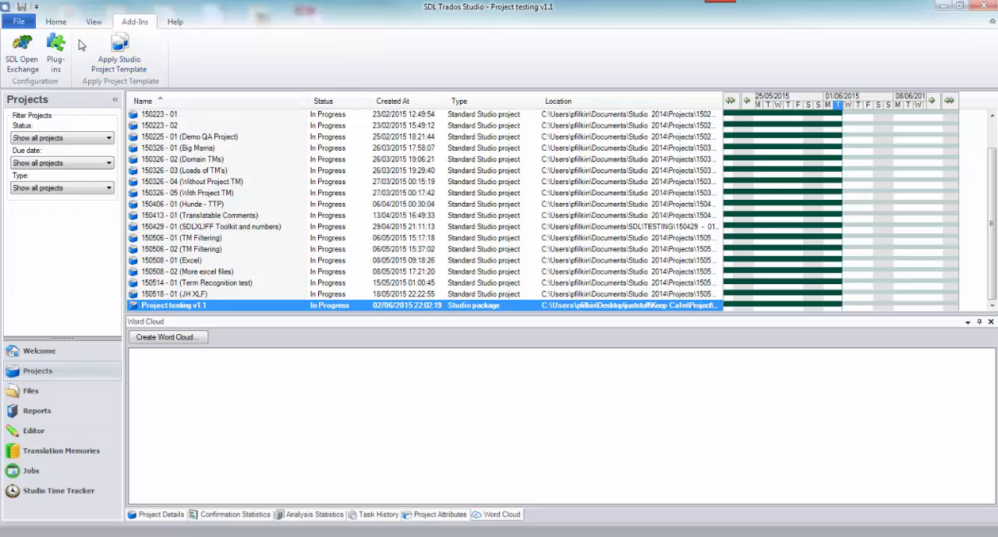
{"action": "left_click", "coordinate": [58, 22]}
Examine the keyboard shortcut setting for Apply Studio Project Template in the program options, and close the options without saving.
{"action": "left_click", "coordinate": [15, 22]}
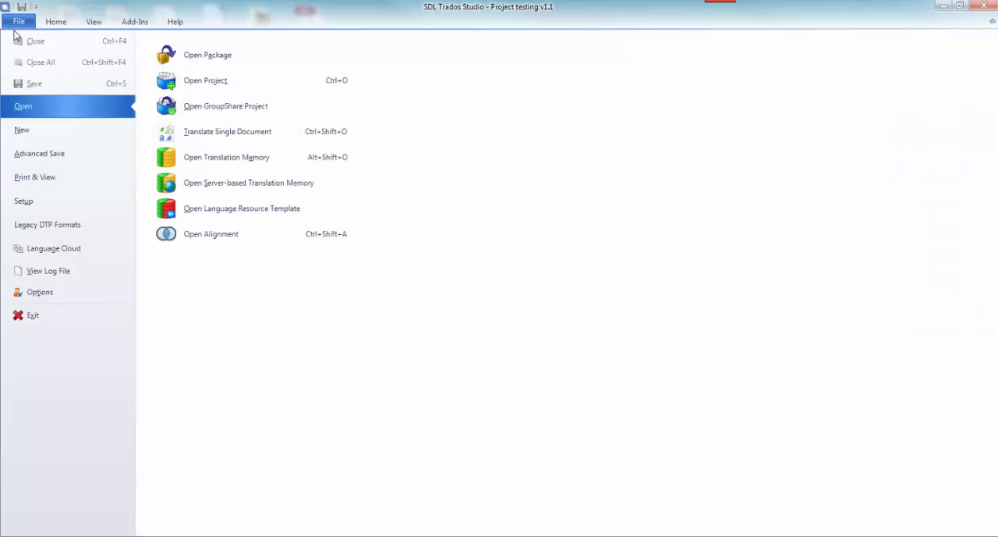
{"action": "left_click", "coordinate": [43, 298]}
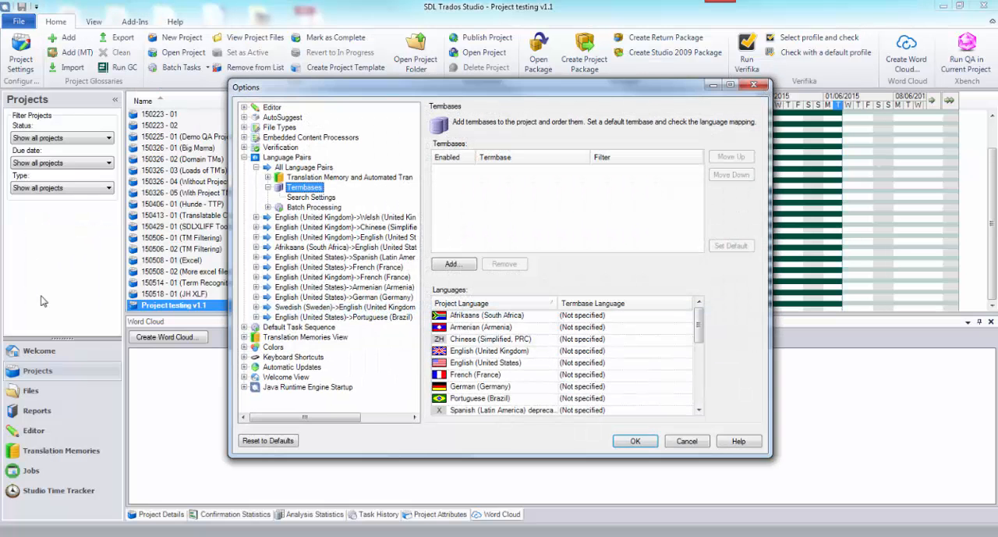
{"action": "left_click", "coordinate": [279, 357]}
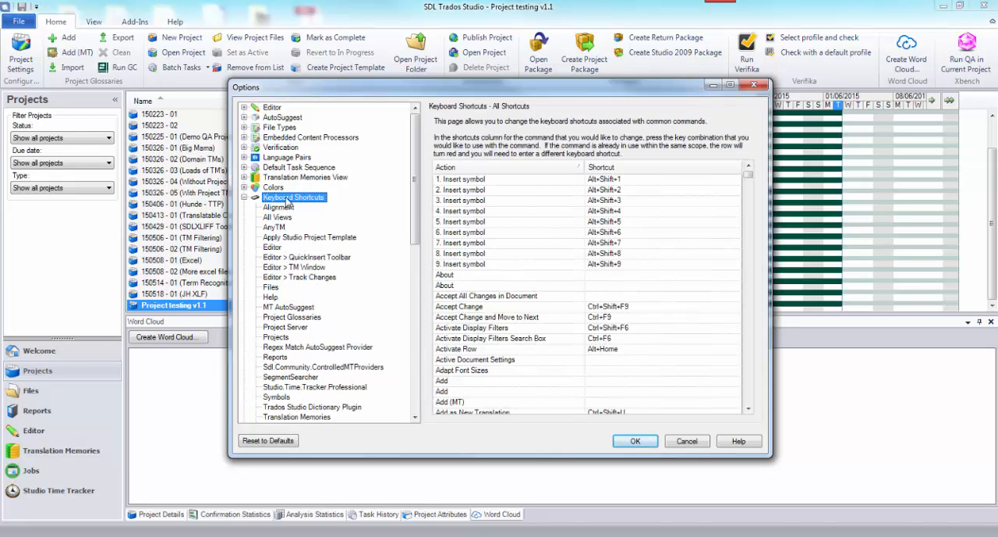
{"action": "left_click", "coordinate": [289, 237]}
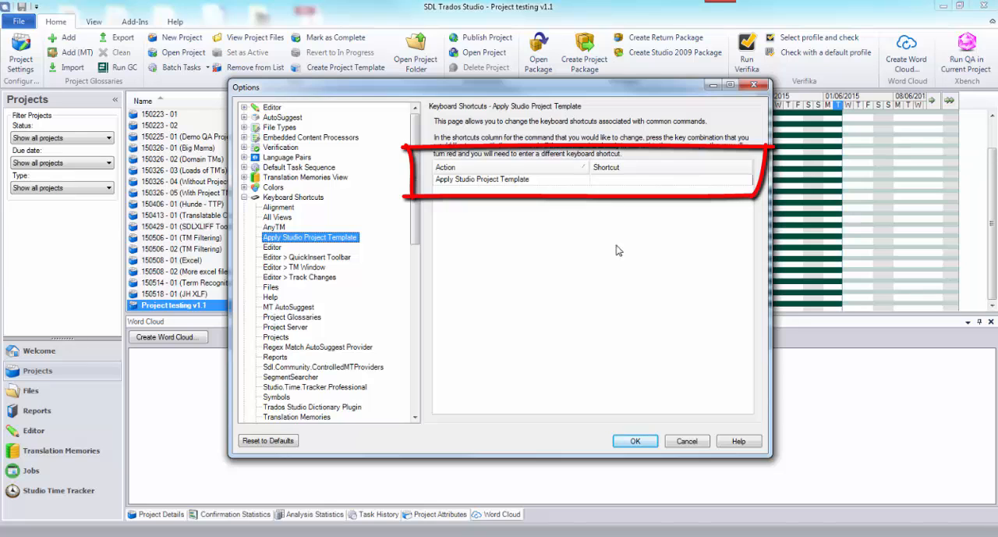
{"action": "left_click", "coordinate": [677, 445]}
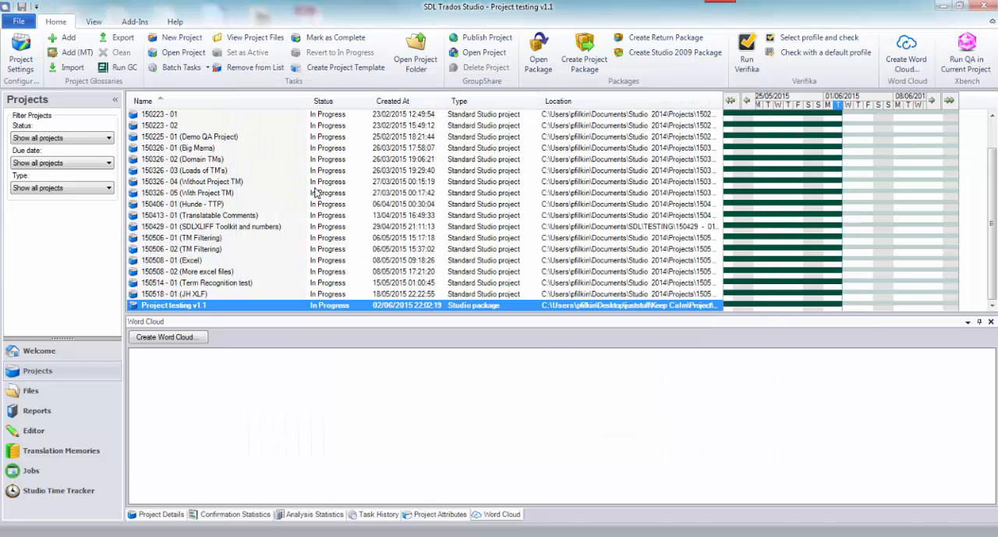
Apply the Keep Cool template to Project testing v1.1 with Selected projects as the target, accepting the termbase changes.
{"action": "right_click", "coordinate": [224, 310]}
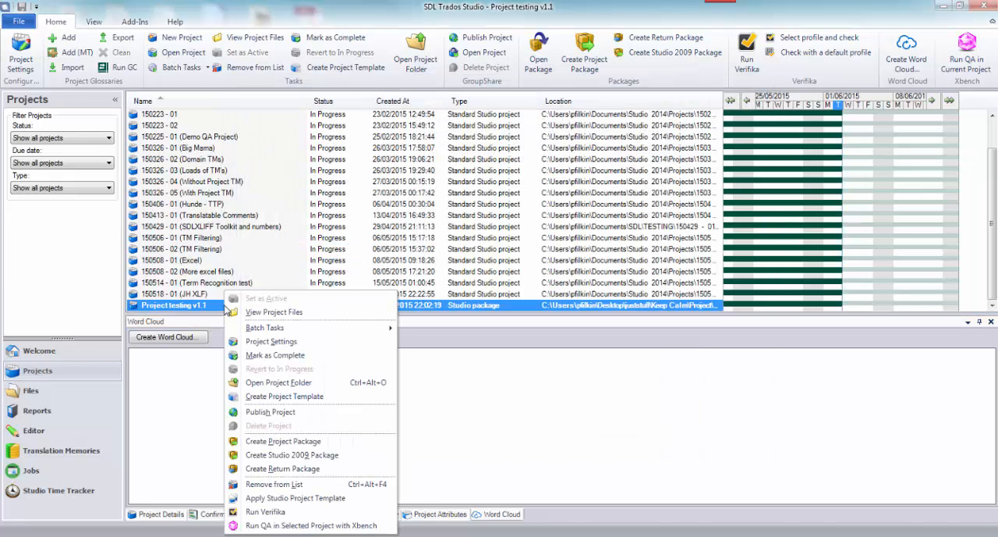
{"action": "left_click", "coordinate": [299, 498]}
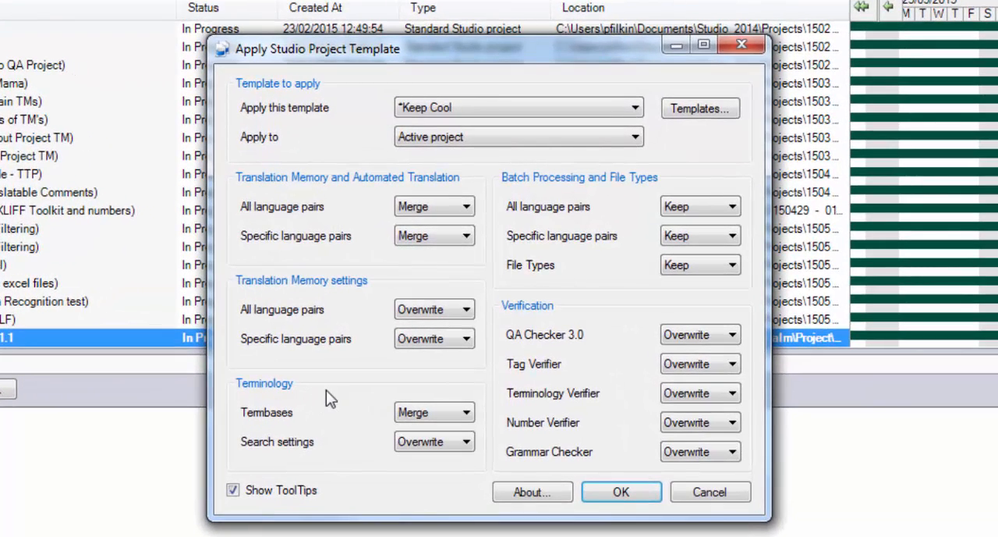
{"action": "left_click", "coordinate": [524, 111]}
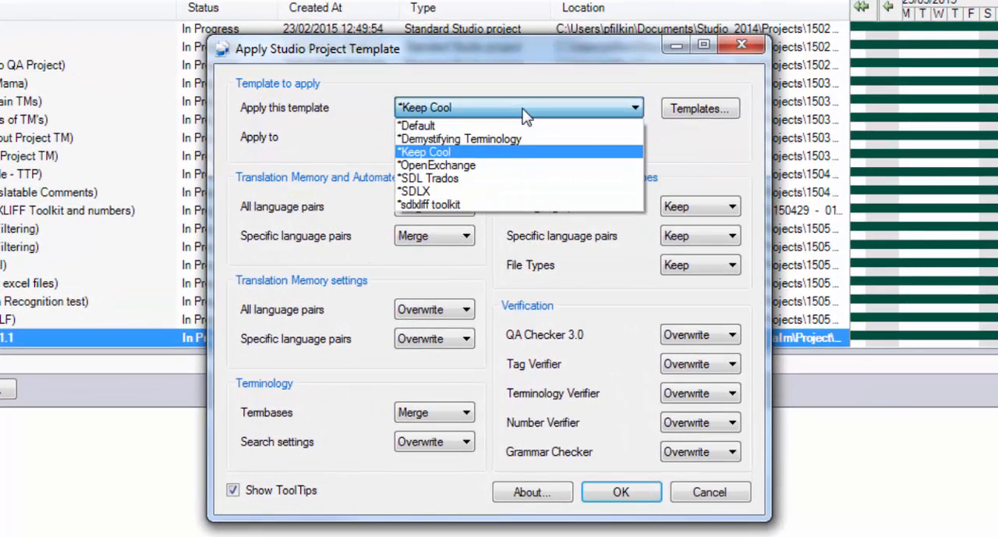
{"action": "left_click", "coordinate": [515, 152]}
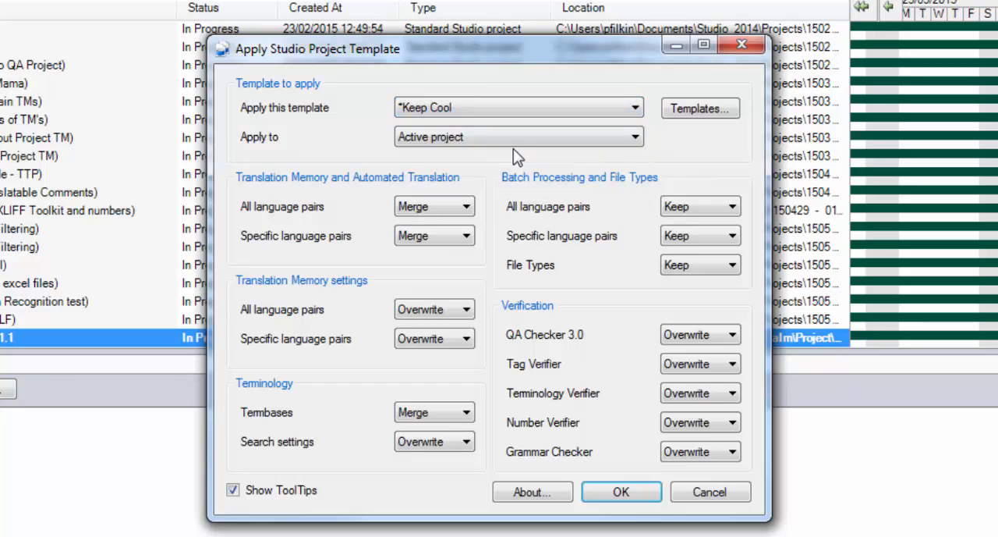
{"action": "left_click", "coordinate": [459, 148]}
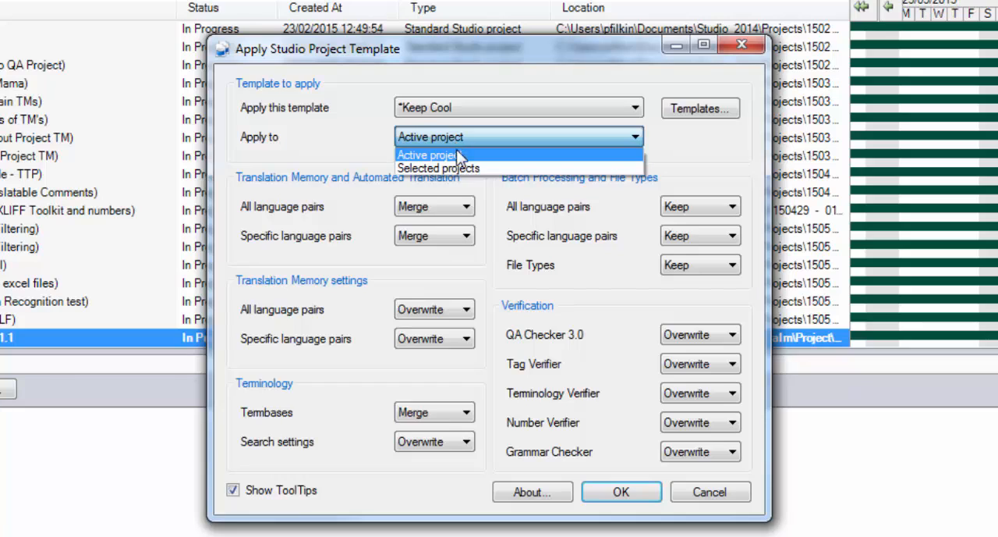
{"action": "left_click", "coordinate": [459, 169]}
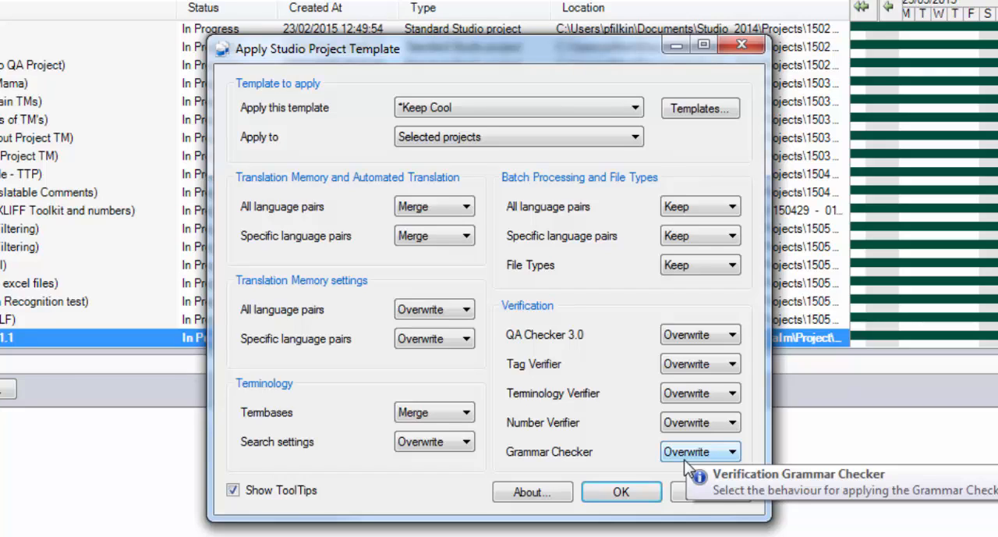
{"action": "left_click", "coordinate": [643, 487]}
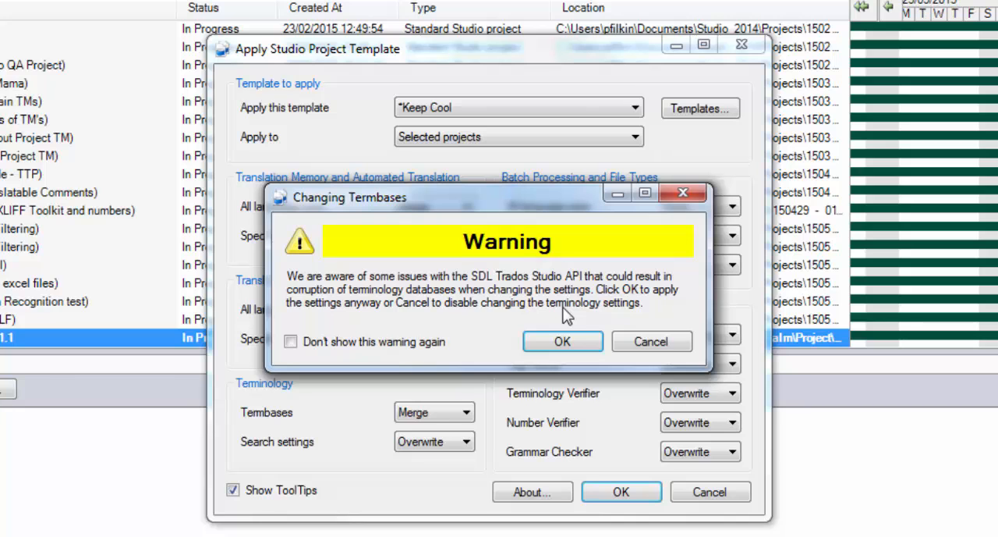
{"action": "left_click", "coordinate": [568, 347]}
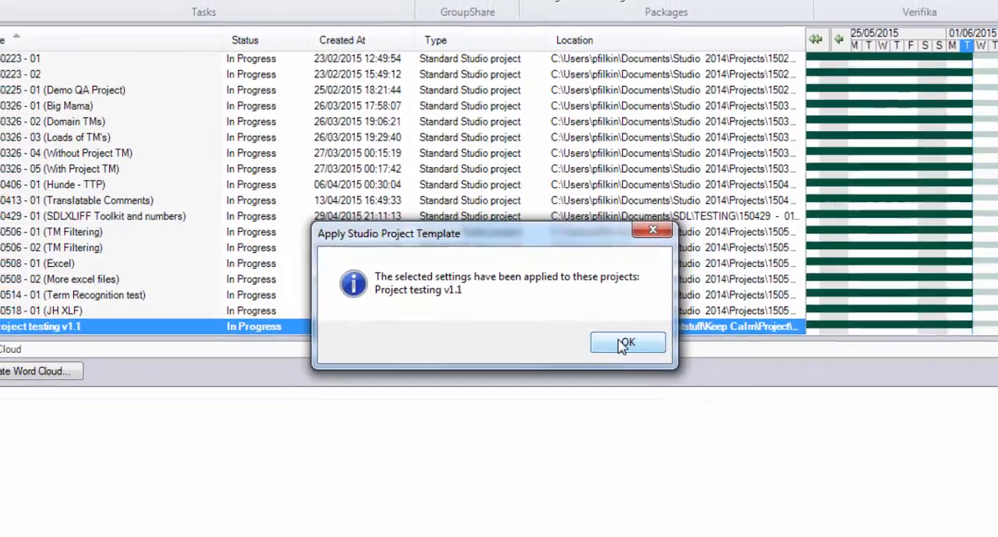
{"action": "left_click", "coordinate": [643, 355]}
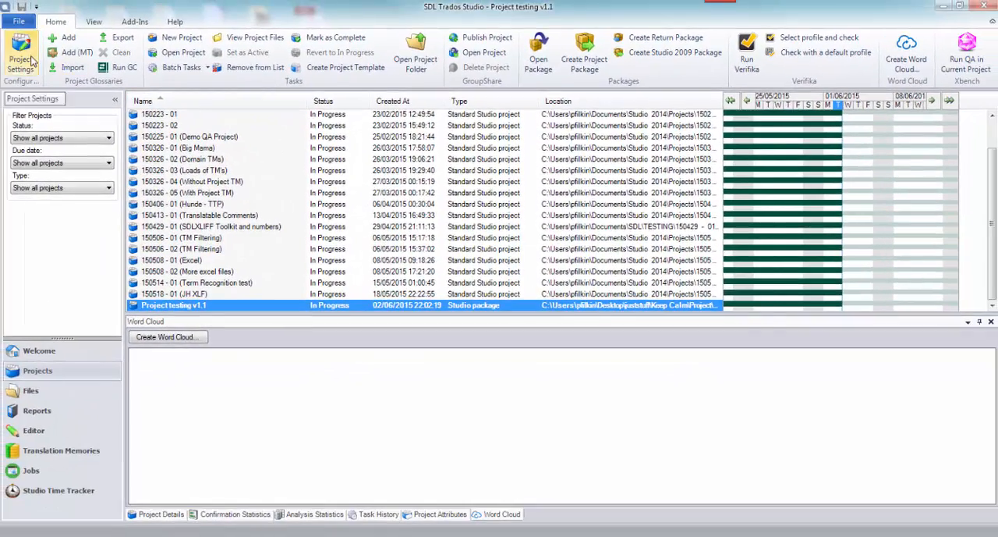
Examine the verifiers and QA Checker 3.0 settings of Project testing v1.1 from Segments Verification through Length Verification.
{"action": "left_click", "coordinate": [21, 61]}
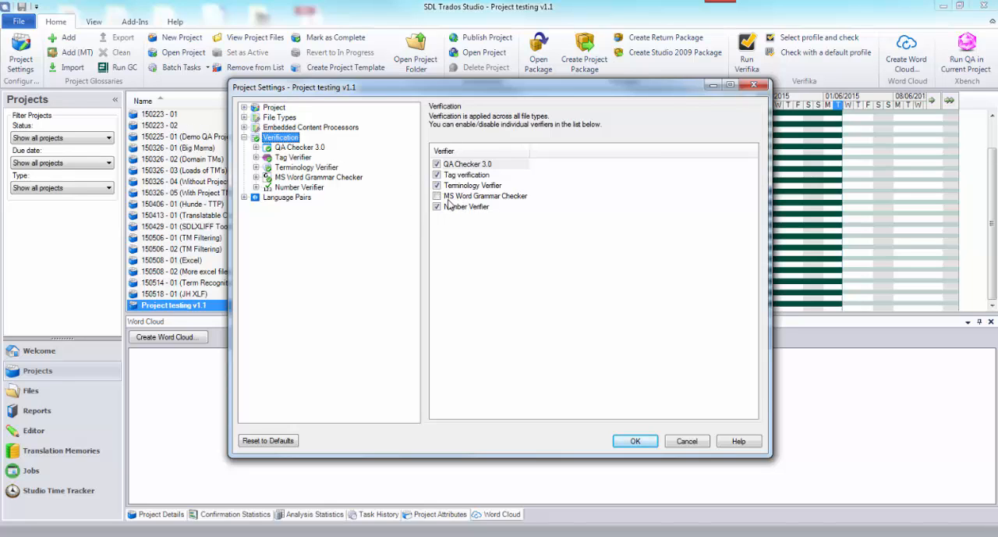
{"action": "left_click", "coordinate": [256, 147]}
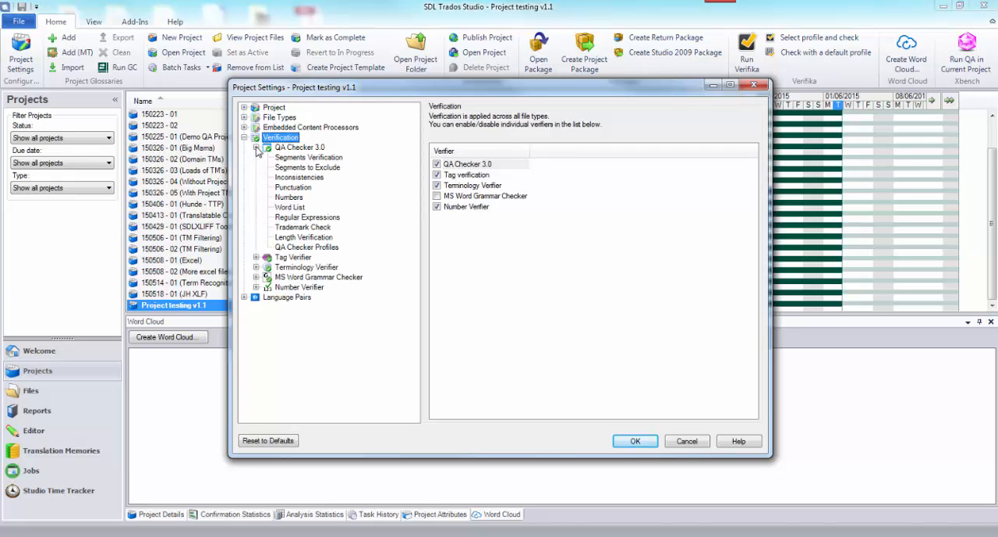
{"action": "left_click", "coordinate": [286, 159]}
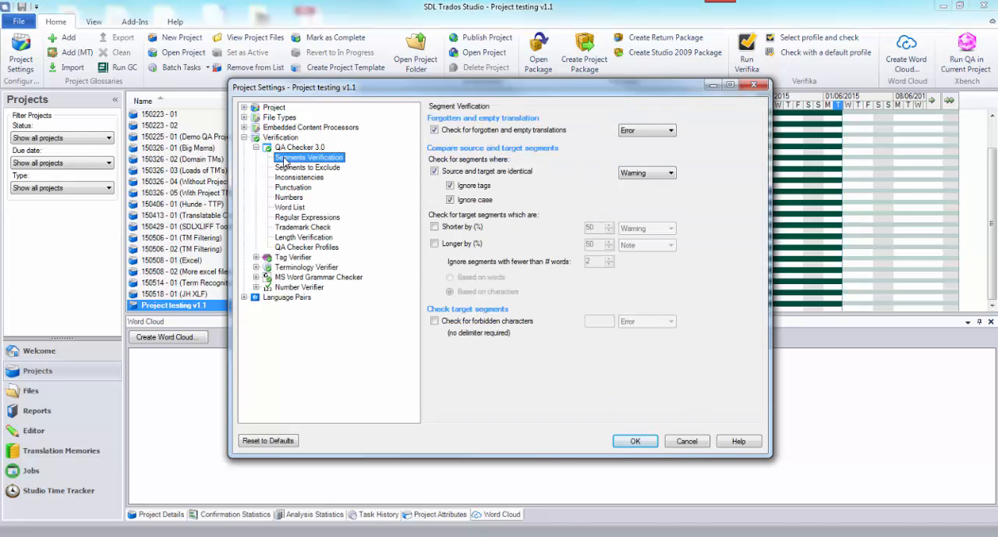
{"action": "left_click", "coordinate": [288, 169]}
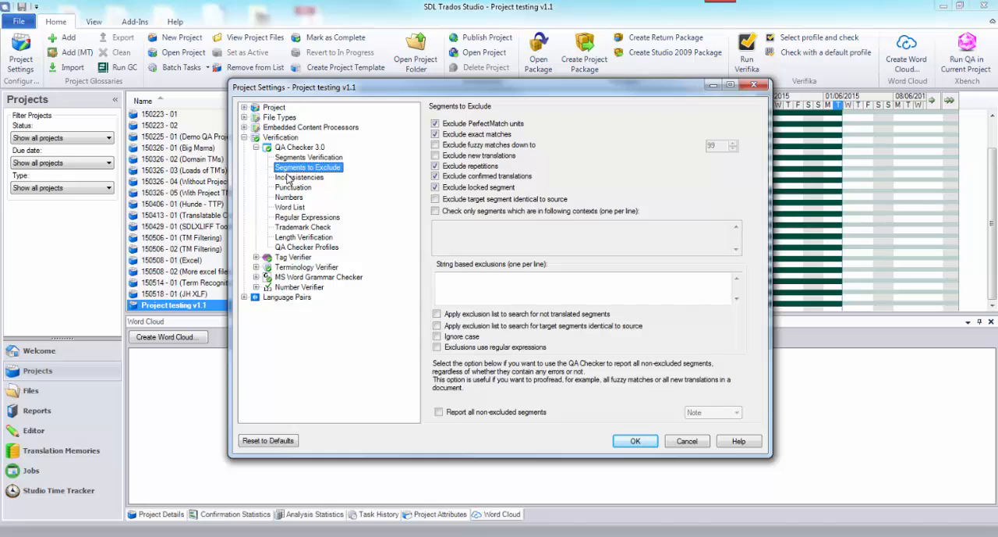
{"action": "left_click", "coordinate": [290, 178]}
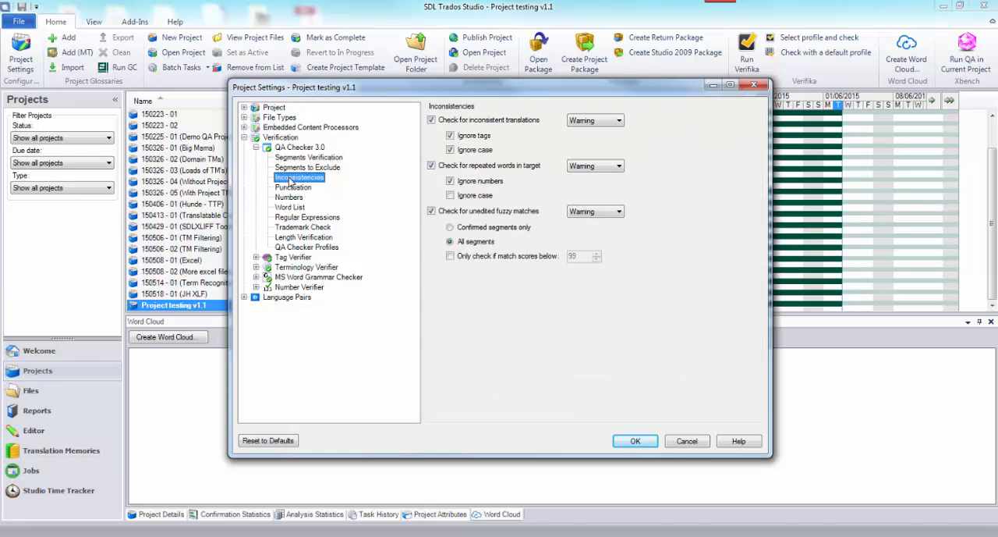
{"action": "left_click", "coordinate": [286, 189]}
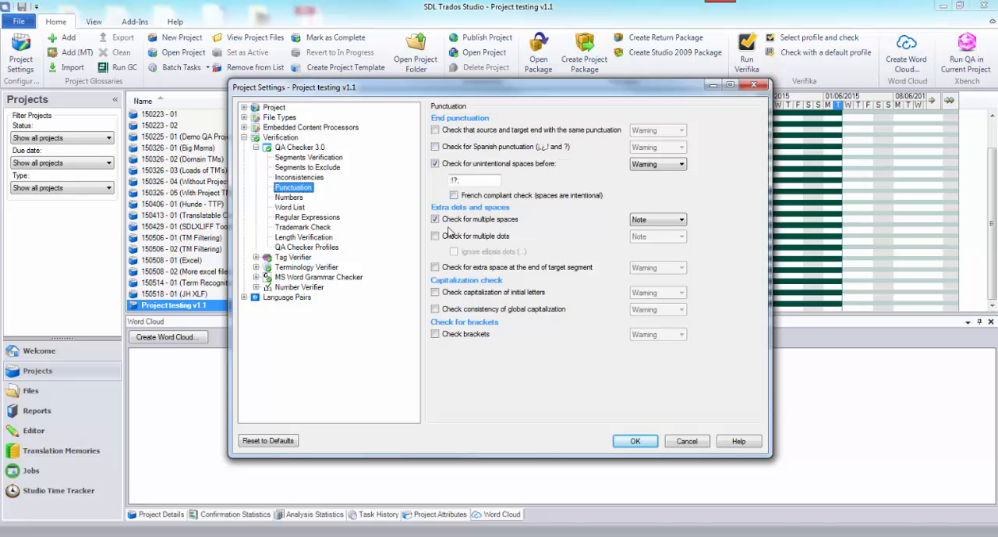
{"action": "left_click", "coordinate": [299, 200]}
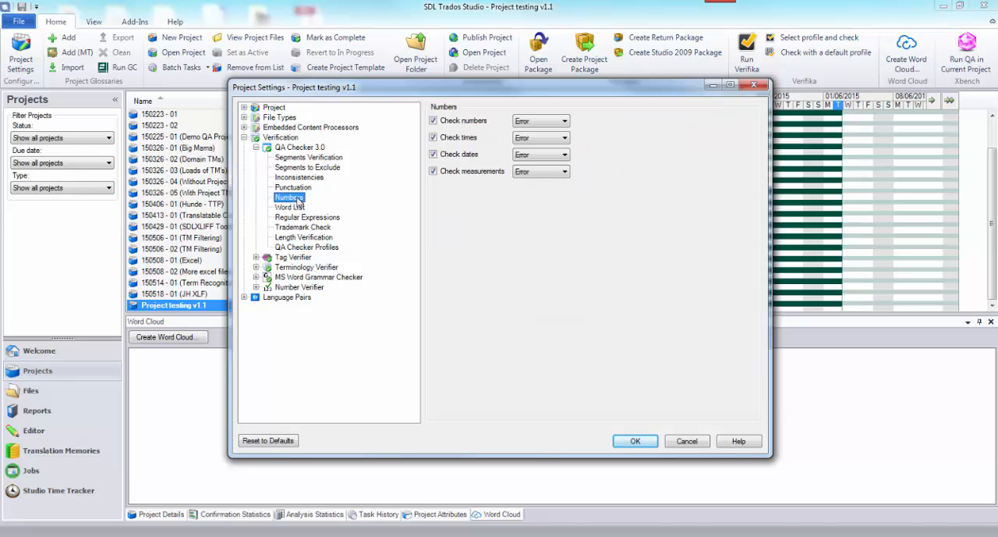
{"action": "left_click", "coordinate": [291, 208]}
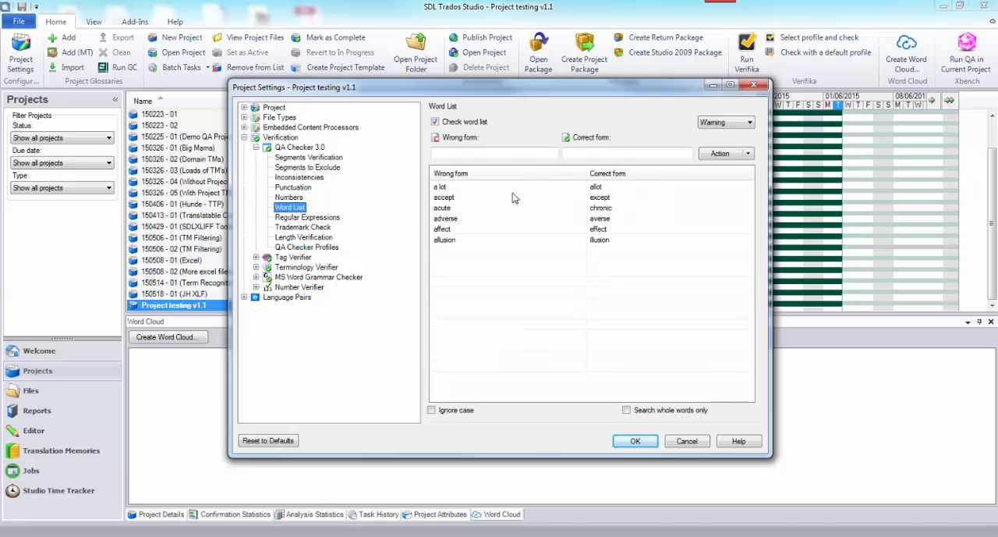
{"action": "left_click", "coordinate": [315, 219]}
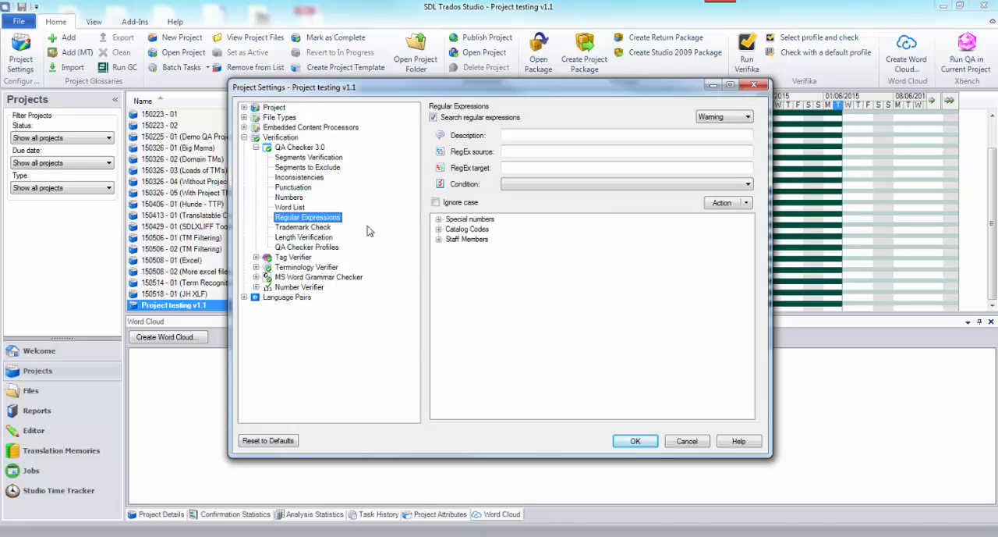
{"action": "left_click", "coordinate": [312, 228]}
{"action": "left_click", "coordinate": [314, 238]}
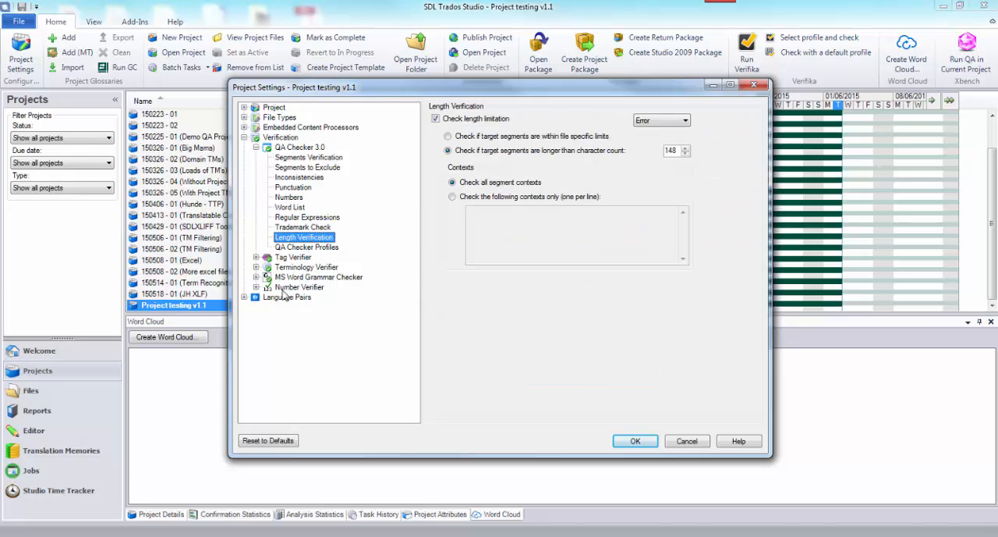
Review the project's translation memories and automated translation providers for all language pairs.
{"action": "left_click", "coordinate": [246, 297]}
{"action": "left_click", "coordinate": [288, 311]}
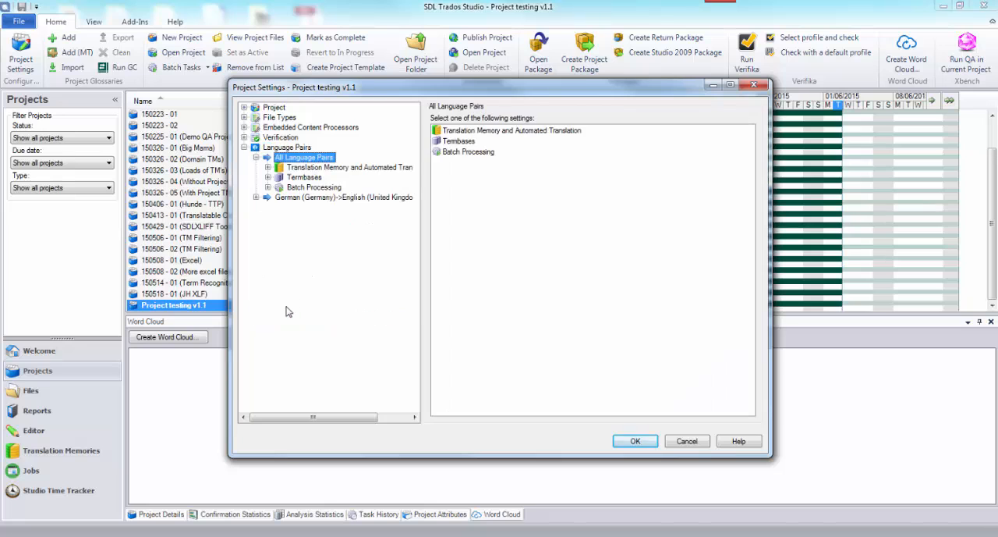
{"action": "left_click", "coordinate": [312, 168]}
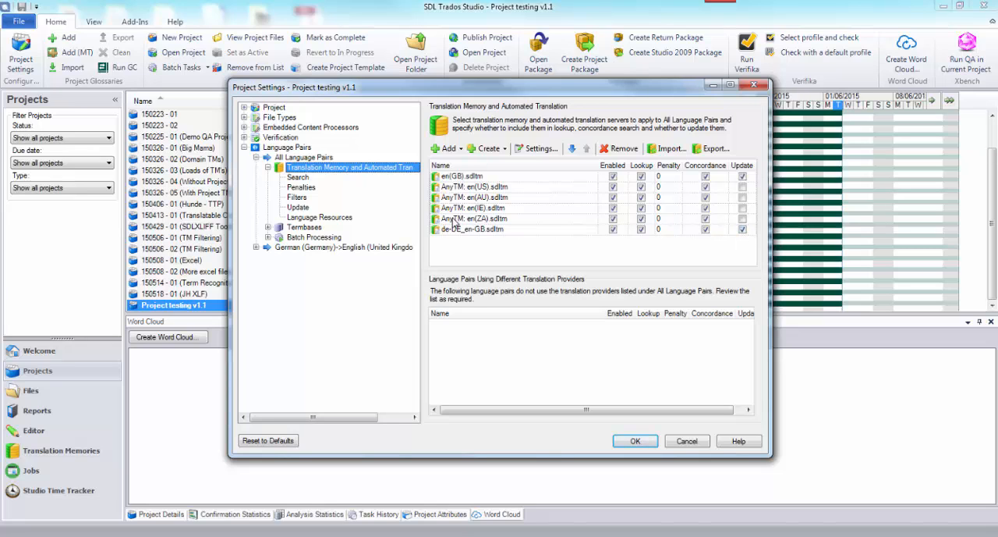
Map English (United Kingdom) to English and German (Germany) to German for the default English GB termbase, and save the project settings.
{"action": "left_click", "coordinate": [304, 227]}
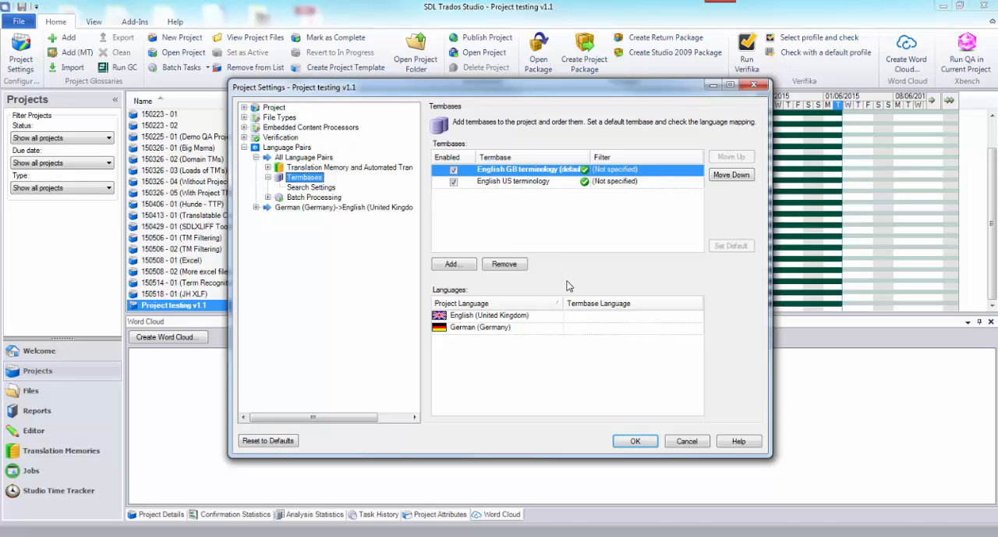
{"action": "left_click", "coordinate": [639, 316]}
{"action": "left_click", "coordinate": [632, 328]}
{"action": "left_click", "coordinate": [698, 318]}
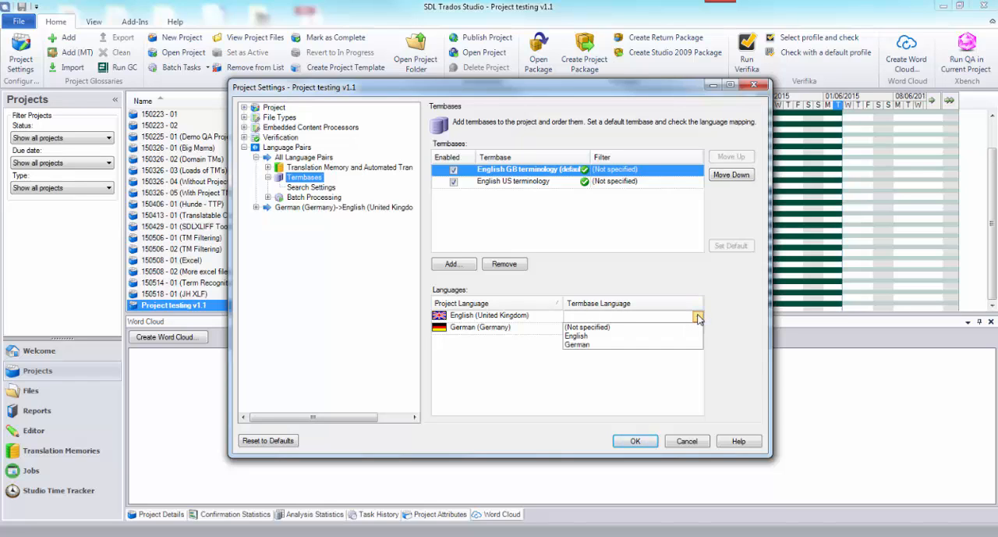
{"action": "left_click", "coordinate": [628, 337]}
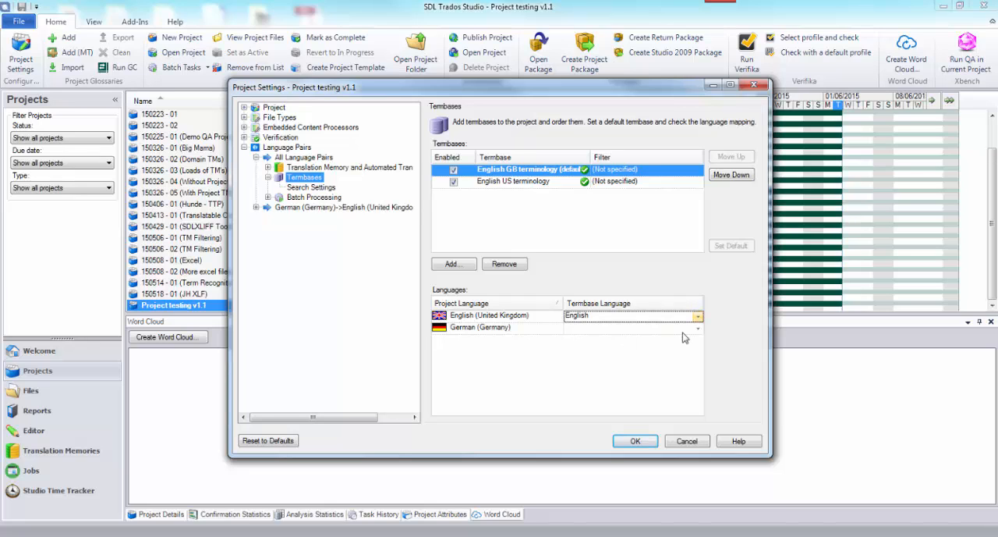
{"action": "left_click", "coordinate": [698, 329]}
{"action": "left_click", "coordinate": [699, 329]}
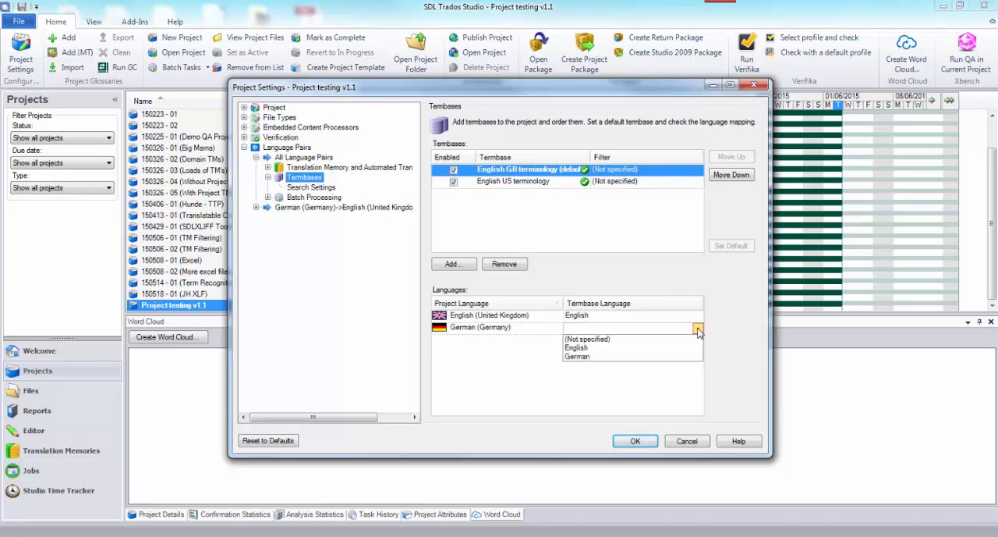
{"action": "left_click", "coordinate": [631, 350]}
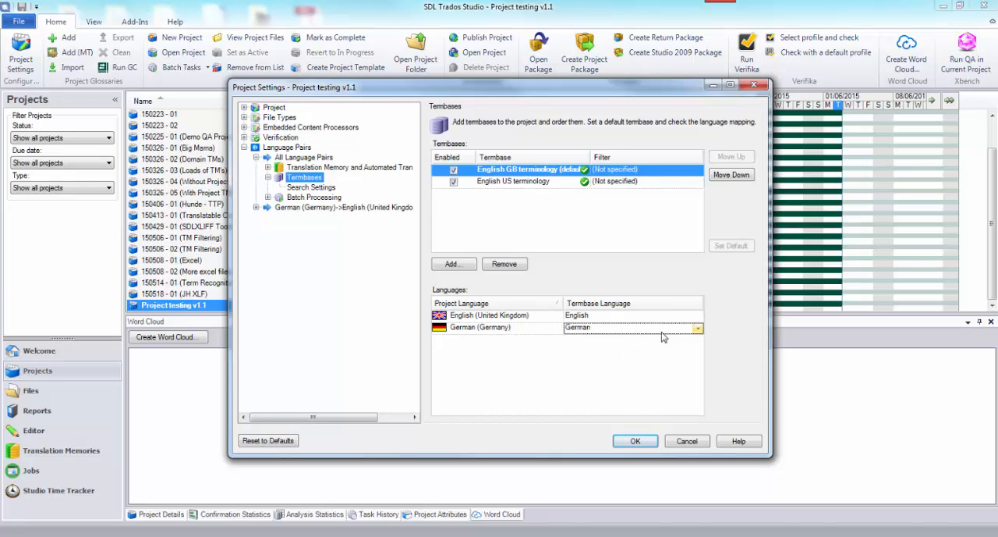
{"action": "left_click", "coordinate": [638, 441]}
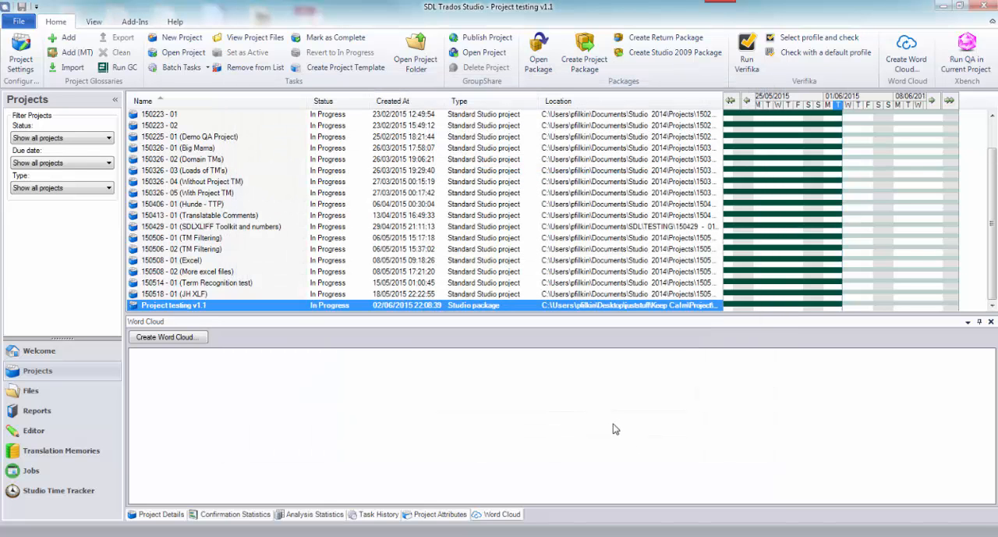